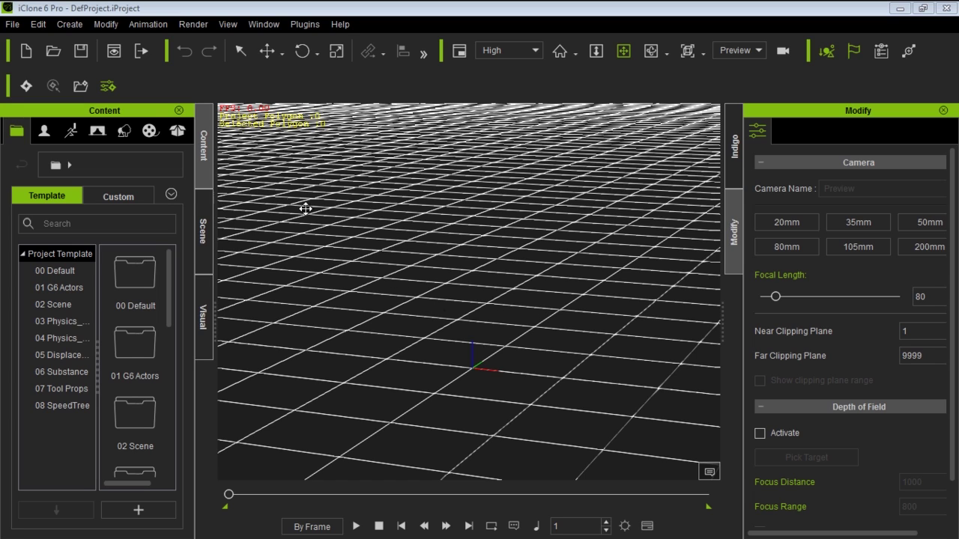
Step: Add the DouglasFir_Fall tree from the Set tab's Tree templates to the grid centre
{"action": "left_click", "coordinate": [124, 130]}
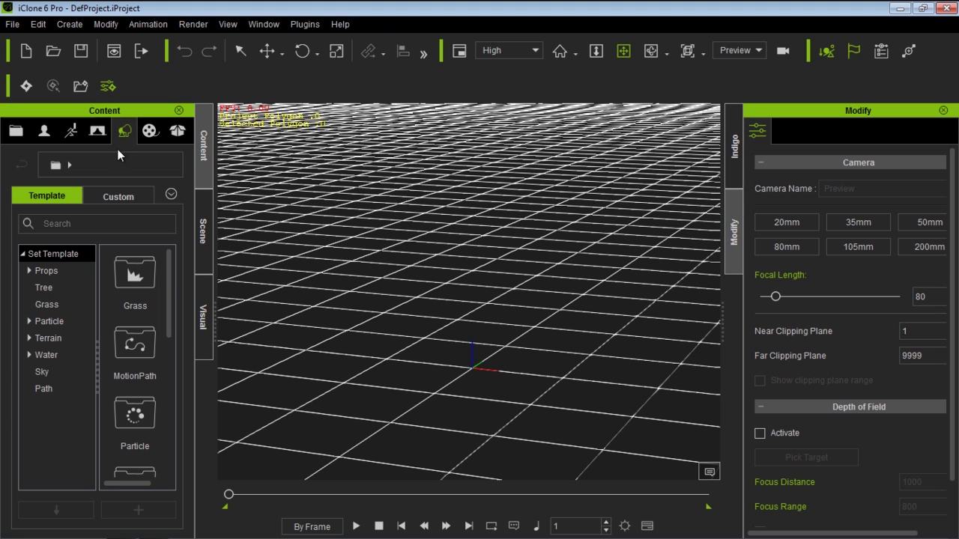
{"action": "left_click", "coordinate": [46, 288]}
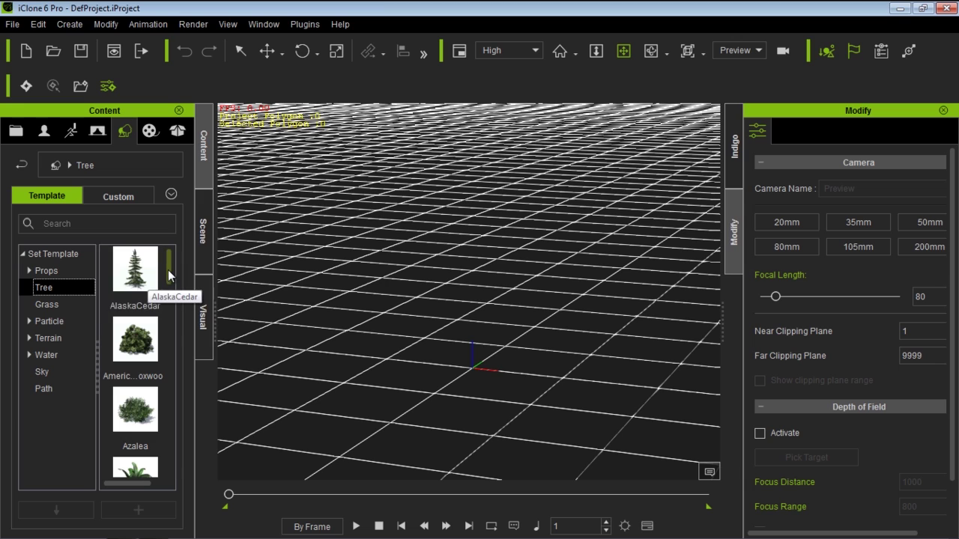
{"action": "left_click_drag", "start_coordinate": [169, 268], "coordinate": [174, 330]}
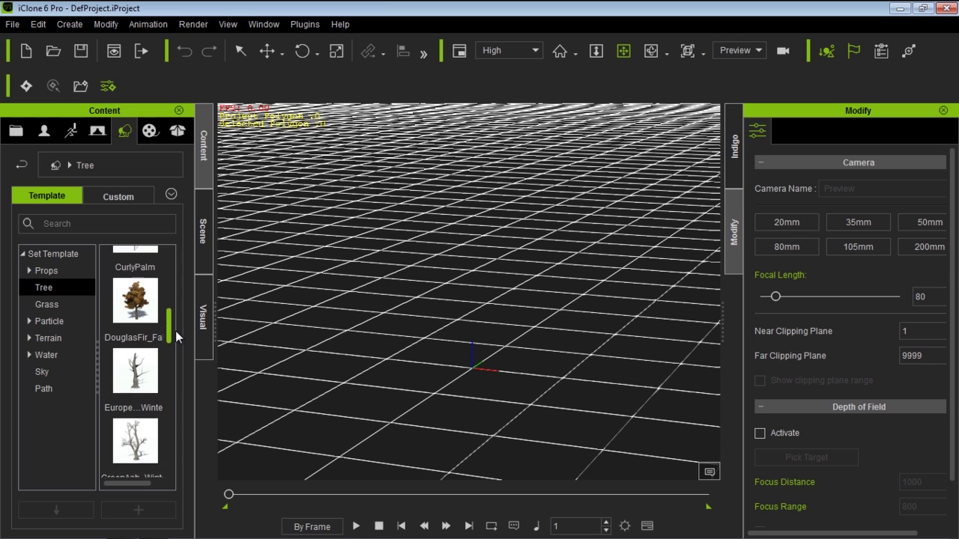
{"action": "double_click", "coordinate": [136, 320]}
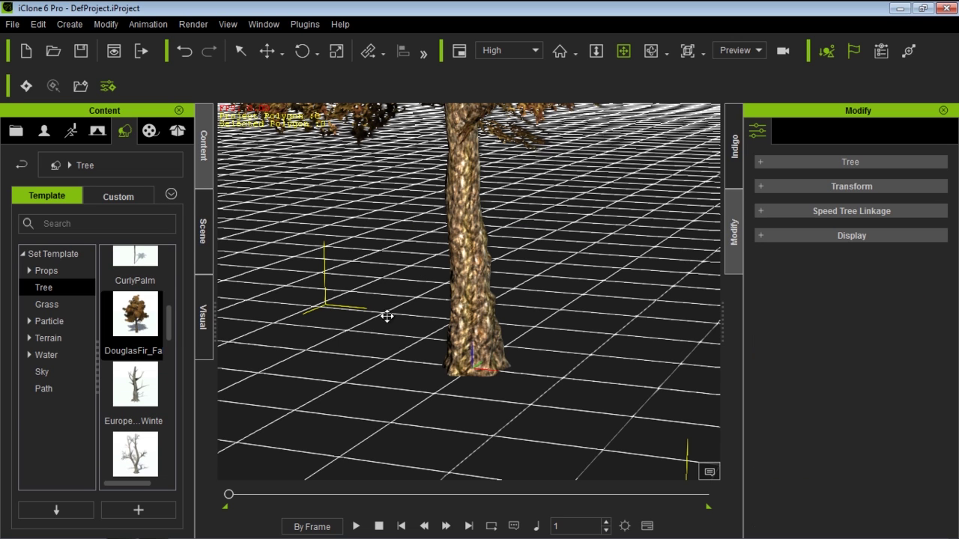
Step: Play the scene to watch the autumn fir move, stop back at frame 1, and orbit around it
{"action": "scroll", "coordinate": [493, 223], "scroll_direction": "down", "scroll_amount": 5}
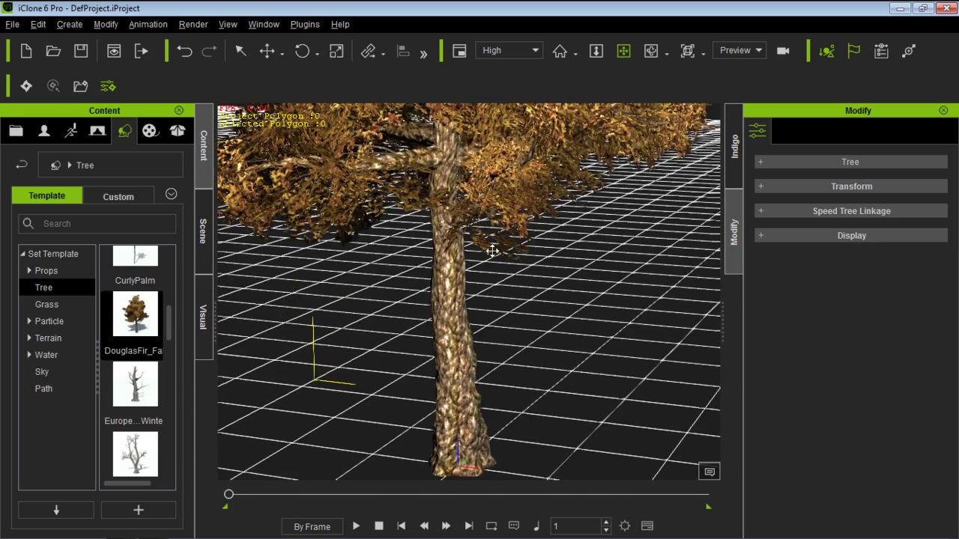
{"action": "right_click_drag", "start_coordinate": [495, 278], "coordinate": [391, 420]}
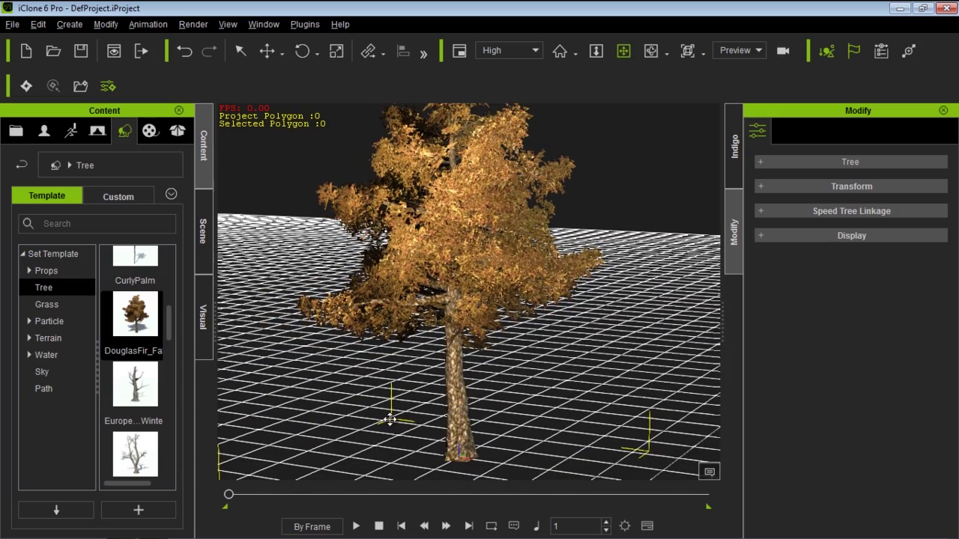
{"action": "left_click", "coordinate": [356, 526]}
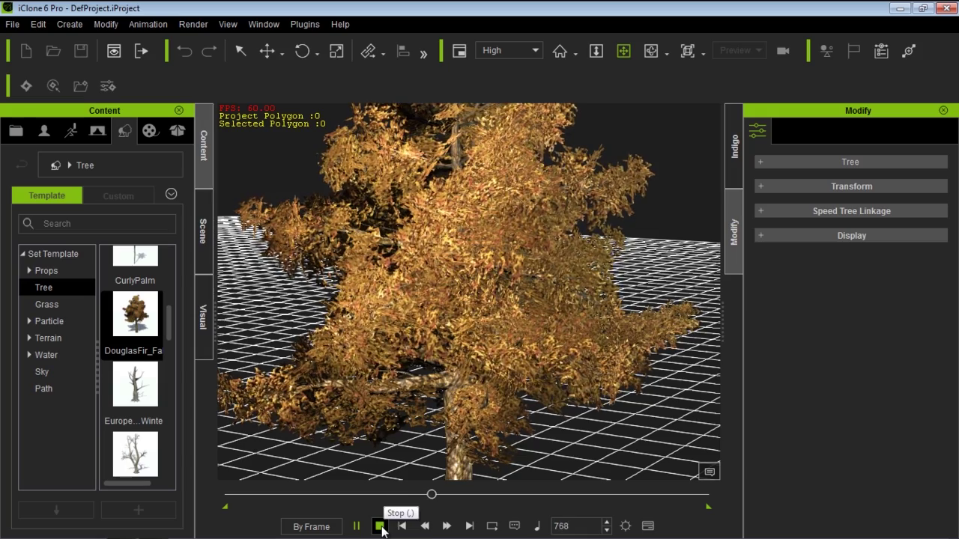
{"action": "left_click", "coordinate": [381, 525]}
{"action": "right_click_drag", "start_coordinate": [394, 395], "coordinate": [249, 338]}
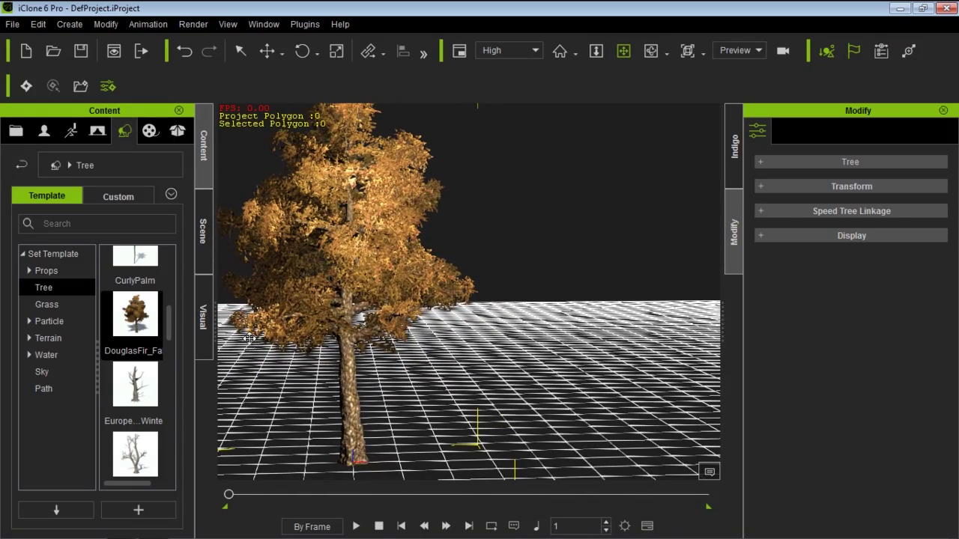
Step: Drop a CurlyPalm tree beside the autumn fir, frame both trees, and show the Scene list
{"action": "scroll", "coordinate": [173, 323], "scroll_direction": "up", "scroll_amount": 2}
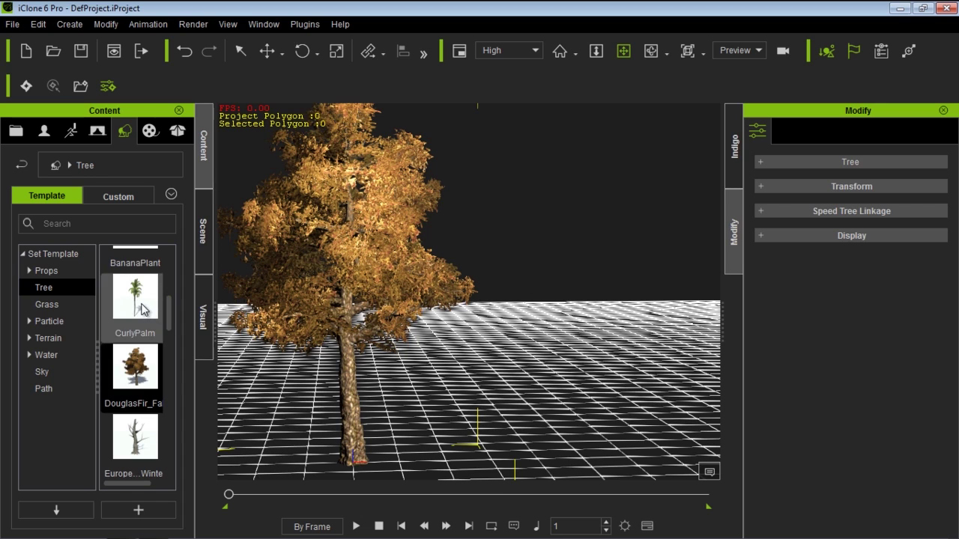
{"action": "left_click_drag", "start_coordinate": [144, 308], "coordinate": [538, 468]}
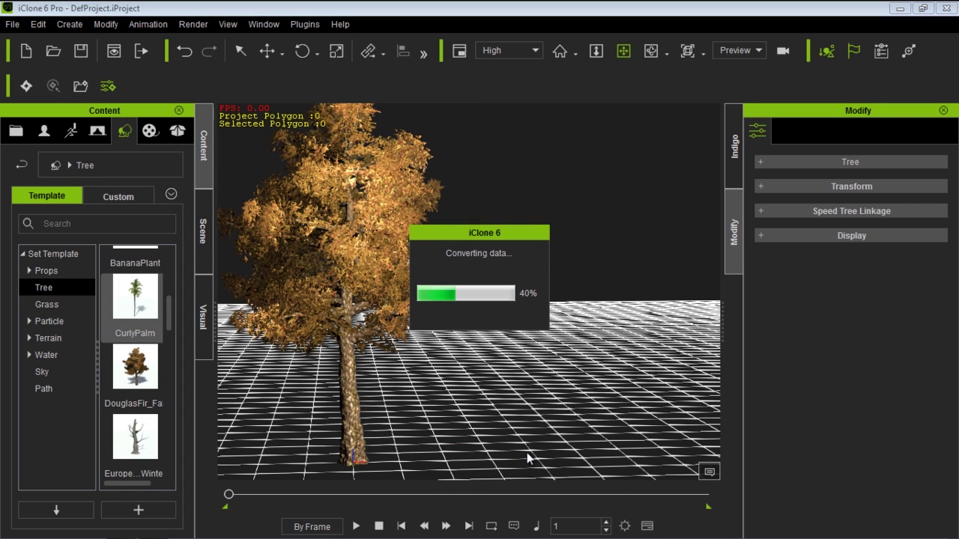
{"action": "right_click_drag", "start_coordinate": [579, 395], "coordinate": [545, 340]}
{"action": "middle_click_drag", "start_coordinate": [545, 340], "coordinate": [573, 340]}
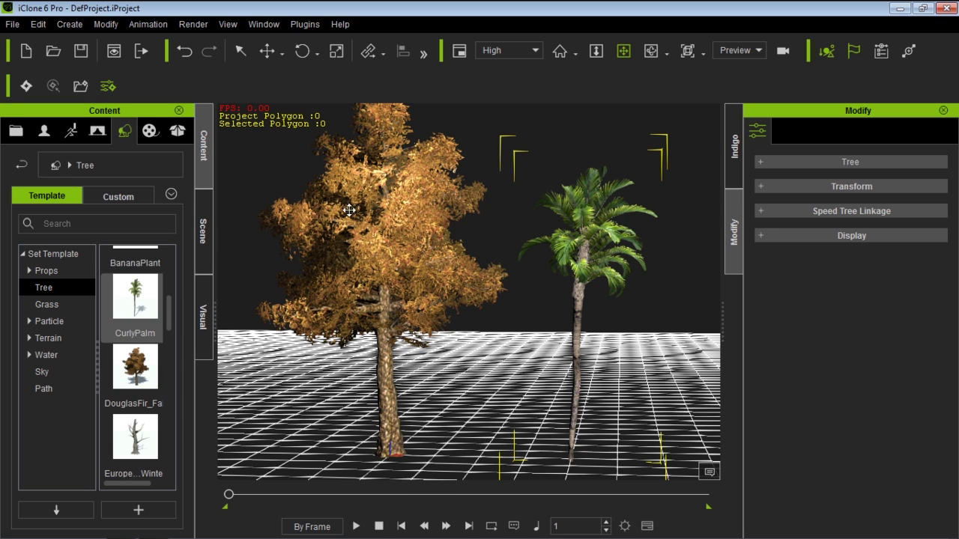
{"action": "left_click", "coordinate": [201, 238]}
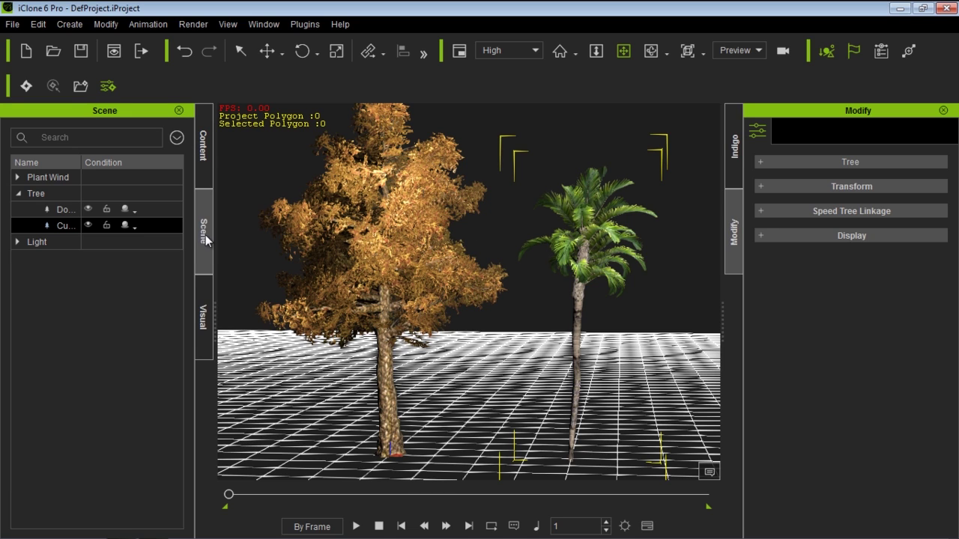
Step: Expand Plant Wind in the Scene list and select the Wind object
{"action": "left_click", "coordinate": [178, 214], "text": "ctrl"}
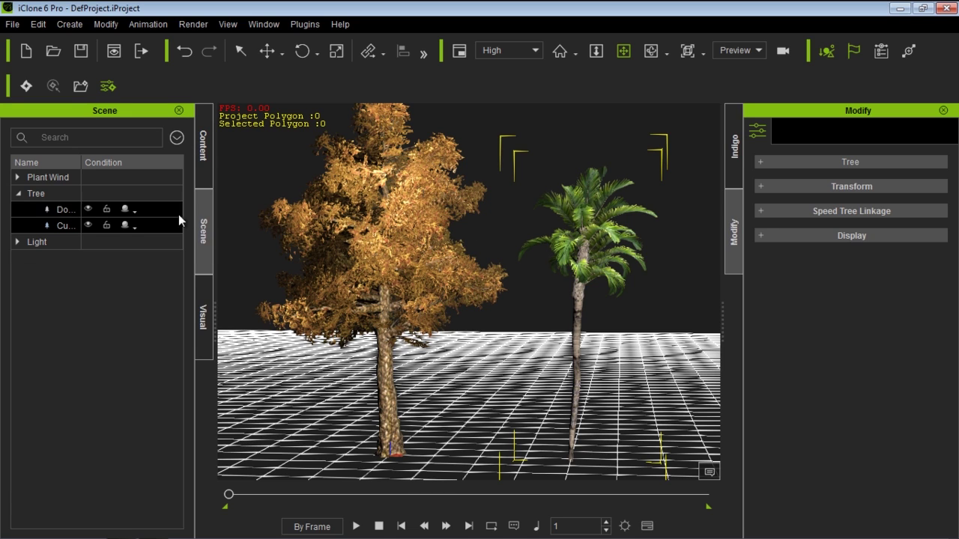
{"action": "left_click", "coordinate": [18, 177]}
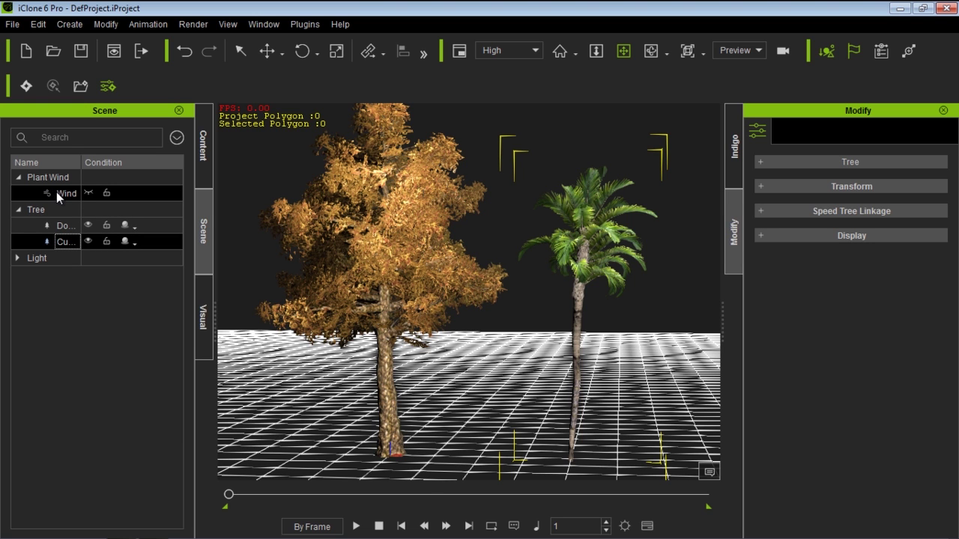
{"action": "left_click", "coordinate": [89, 193]}
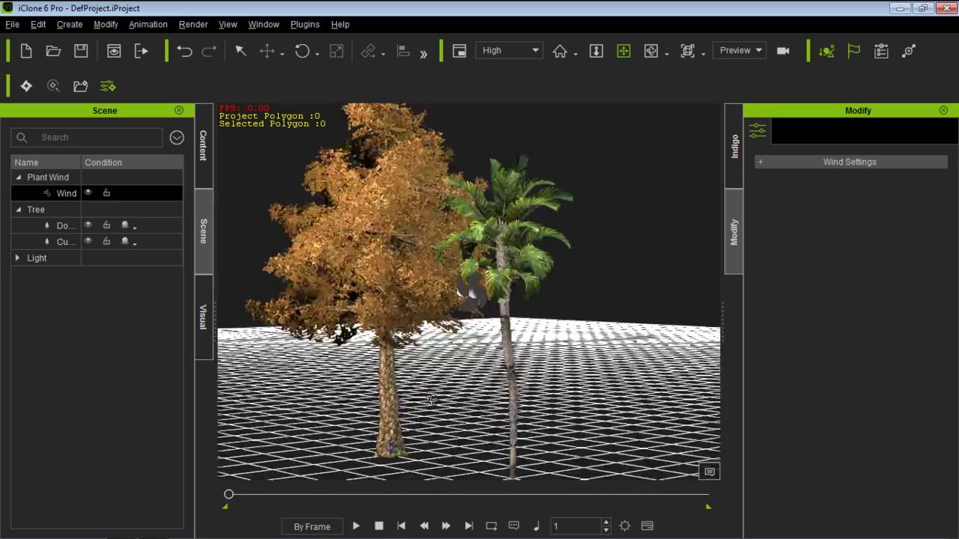
Step: Orbit closer to the trees and switch the Wind object to rotate mode with E
{"action": "right_click_drag", "start_coordinate": [445, 402], "coordinate": [637, 393]}
{"action": "middle_click_drag", "start_coordinate": [600, 397], "coordinate": [579, 268]}
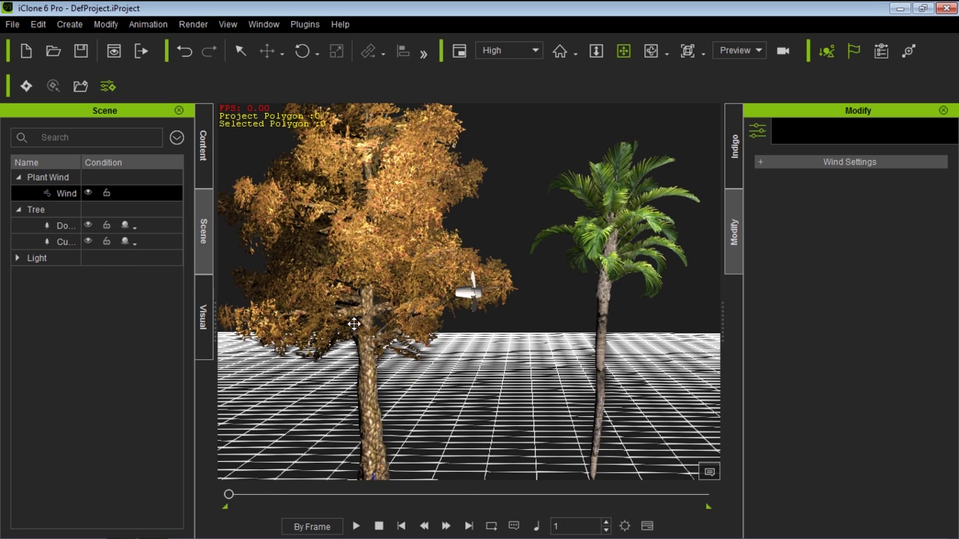
{"action": "key", "text": "e"}
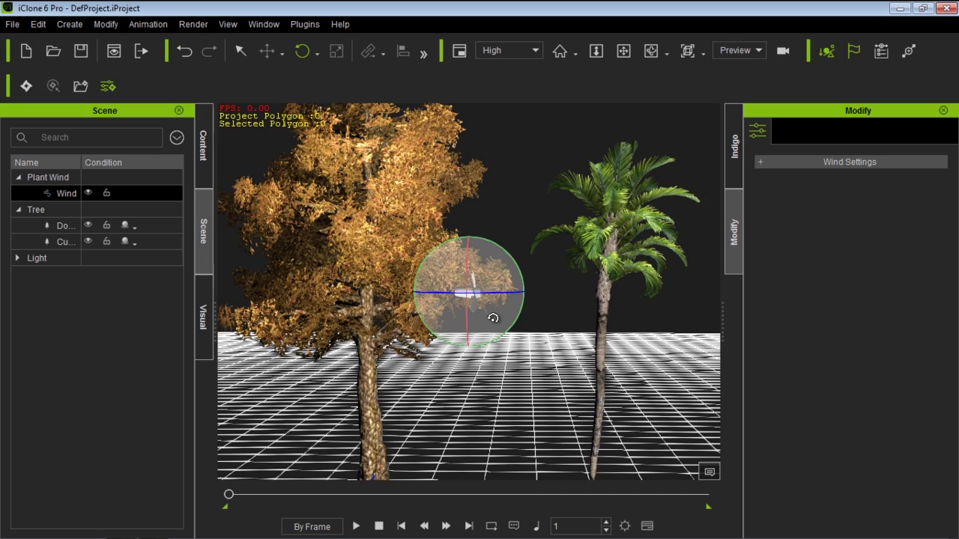
{"action": "right_click_drag", "start_coordinate": [487, 390], "coordinate": [460, 383]}
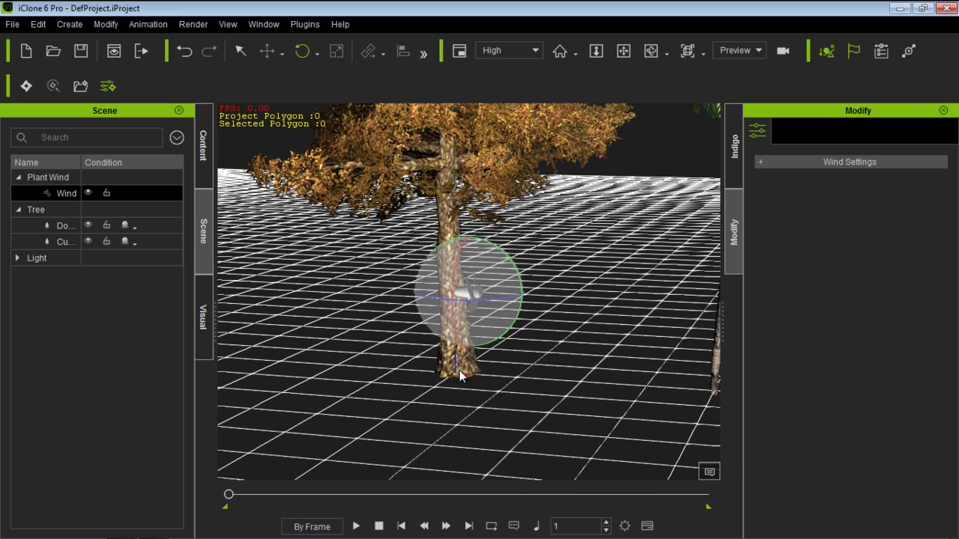
{"action": "right_click_drag", "start_coordinate": [528, 398], "coordinate": [525, 432]}
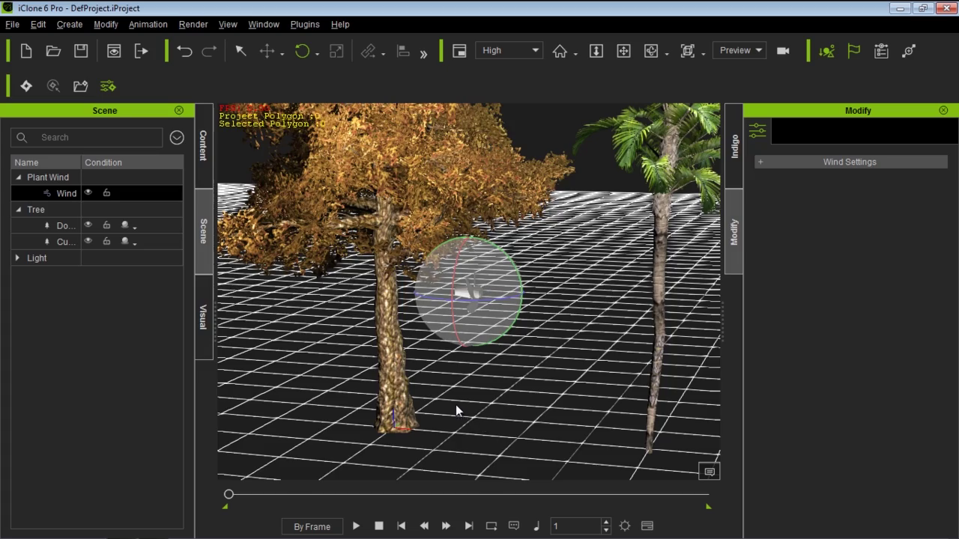
Step: Select the CurlyPalm and play the scene to frame 1289, orbiting as fir and palm sway
{"action": "right_click_drag", "start_coordinate": [457, 411], "coordinate": [546, 337]}
{"action": "mouse_move", "coordinate": [532, 400]}
{"action": "right_mouse_down"}
{"action": "mouse_move", "coordinate": [548, 342]}
{"action": "mouse_move", "coordinate": [533, 383]}
{"action": "right_mouse_up"}
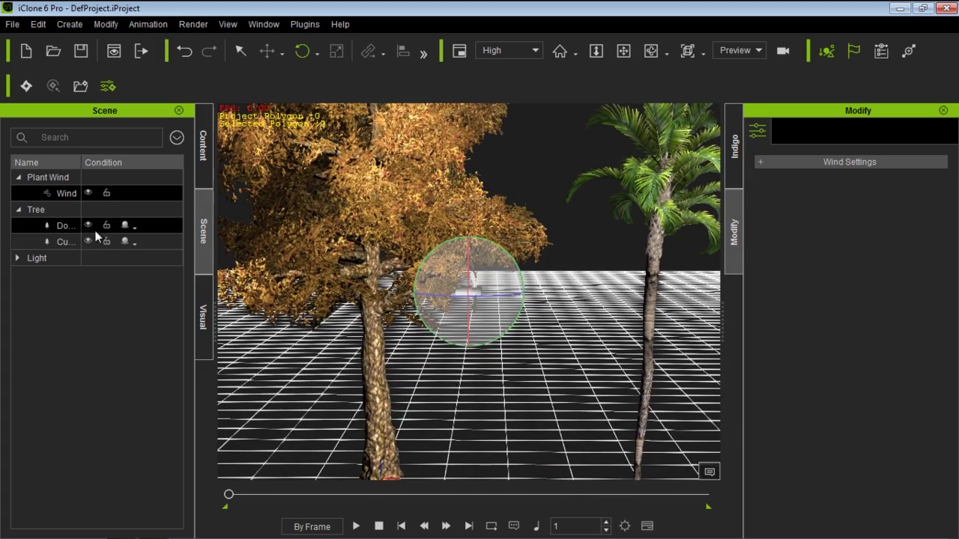
{"action": "left_click", "coordinate": [63, 240]}
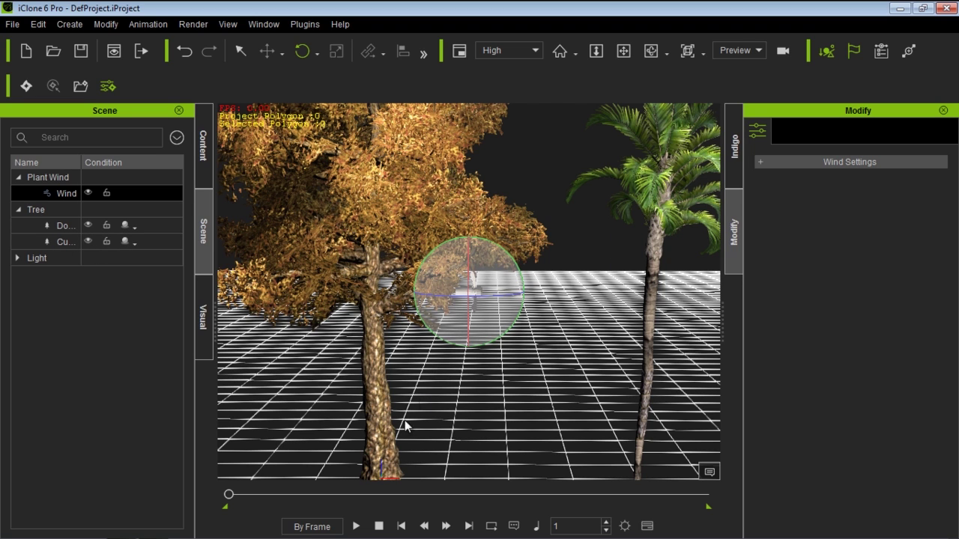
{"action": "left_click", "coordinate": [357, 527]}
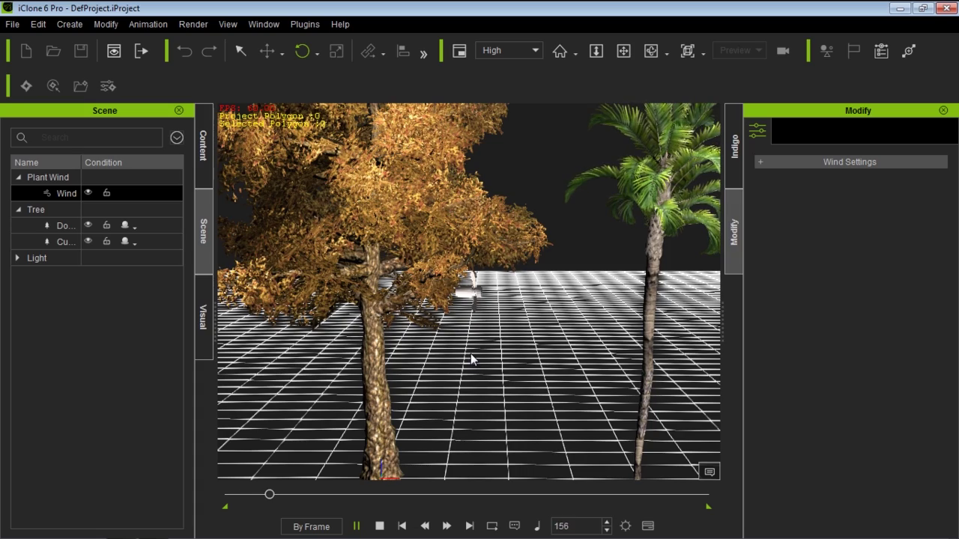
{"action": "left_click_drag", "start_coordinate": [475, 322], "coordinate": [491, 316]}
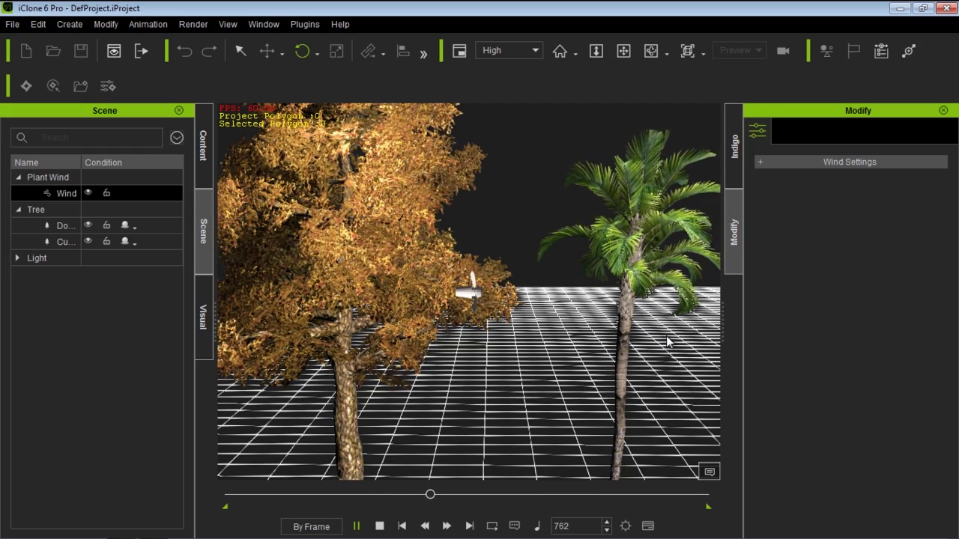
{"action": "left_click_drag", "start_coordinate": [670, 334], "coordinate": [622, 339]}
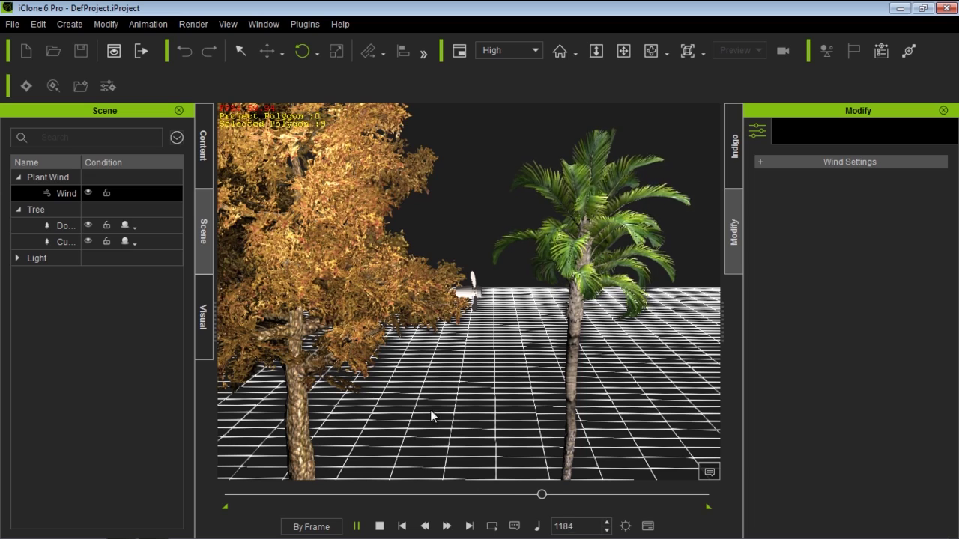
Step: Stop playback at frame 1 and open Plant Wind Settings from the Douglas fir's settings
{"action": "left_click", "coordinate": [380, 527]}
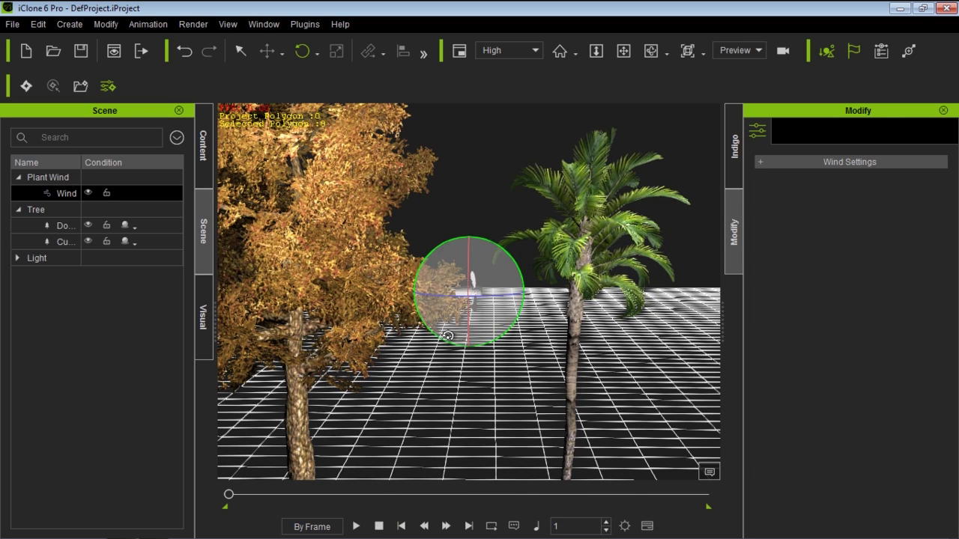
{"action": "left_click", "coordinate": [298, 255]}
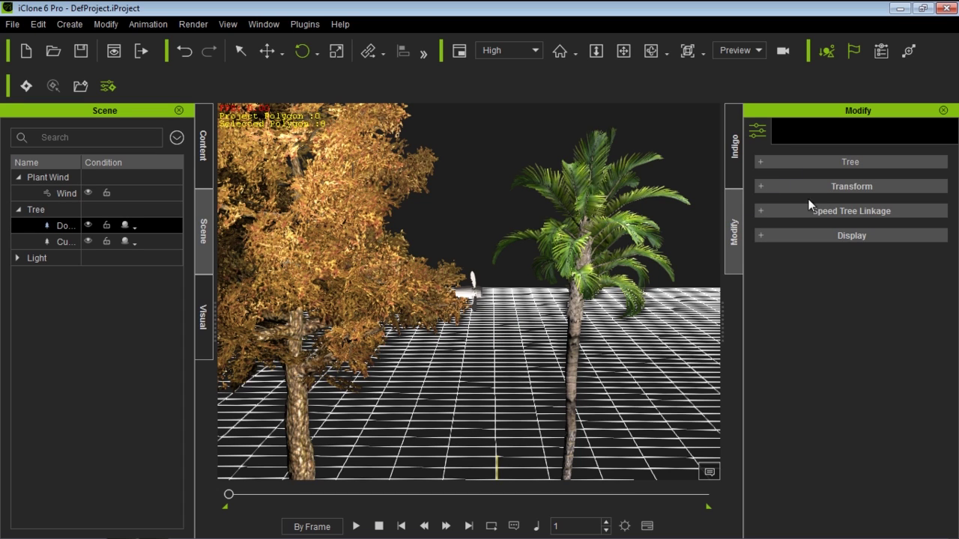
{"action": "left_click", "coordinate": [762, 163]}
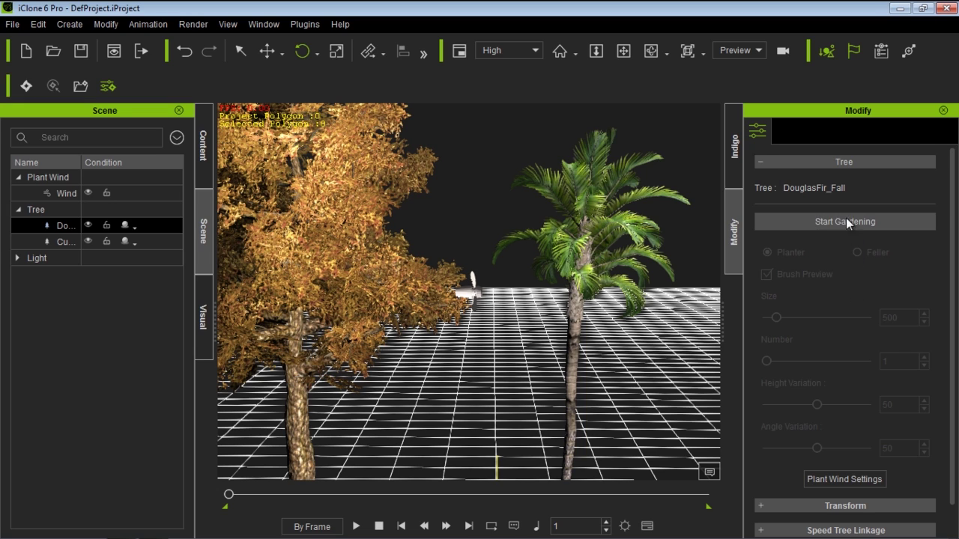
{"action": "scroll", "coordinate": [823, 308], "scroll_direction": "down", "scroll_amount": 2}
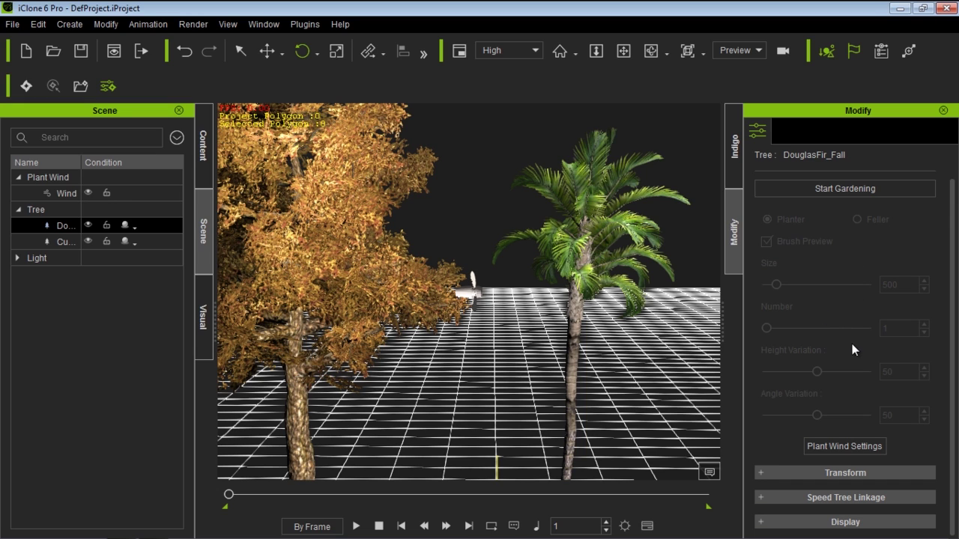
{"action": "left_click", "coordinate": [857, 444]}
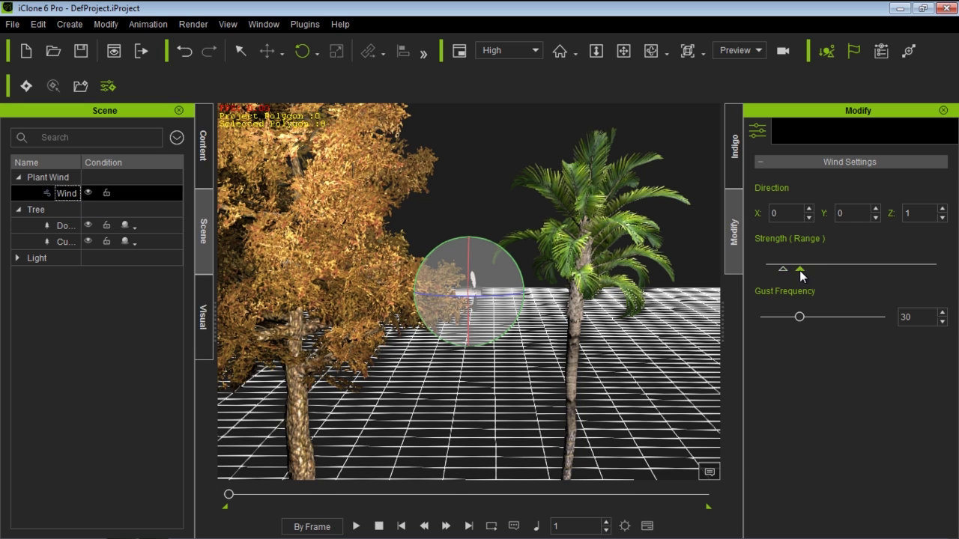
Step: Widen Strength (Range) to maximum, set Gust Frequency to 71 and rotate the wind to Z 183
{"action": "left_click_drag", "start_coordinate": [799, 270], "coordinate": [937, 271]}
{"action": "left_click_drag", "start_coordinate": [799, 317], "coordinate": [848, 317]}
{"action": "left_click_drag", "start_coordinate": [496, 297], "coordinate": [374, 308]}
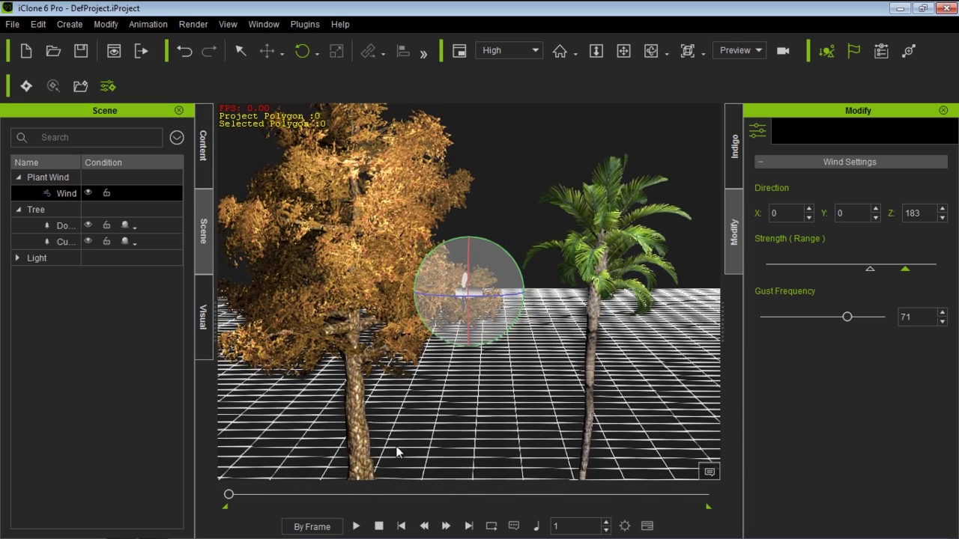
Step: Play the animation to frame 1288 while orbiting the swaying trees, then stop back at frame 1
{"action": "left_click", "coordinate": [356, 526]}
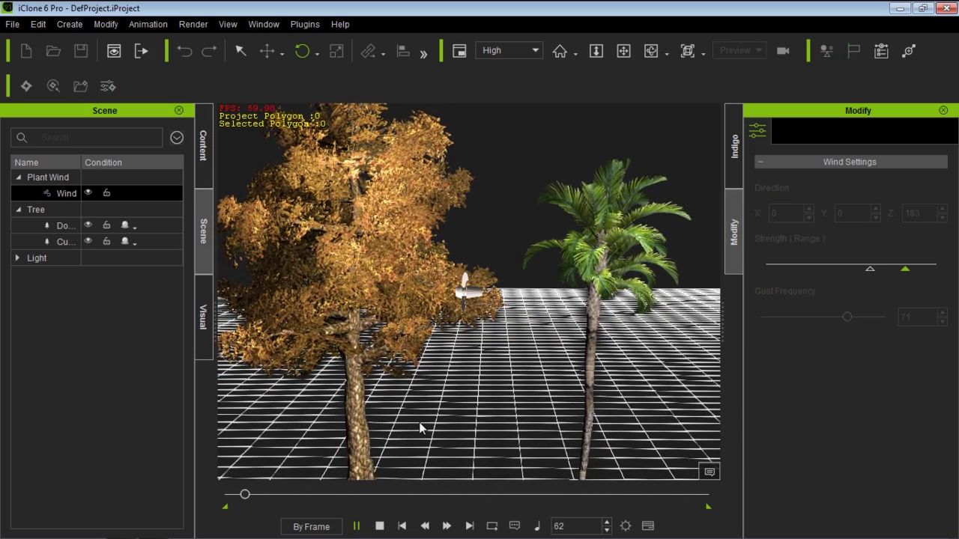
{"action": "scroll", "coordinate": [432, 403], "scroll_direction": "up", "scroll_amount": 2}
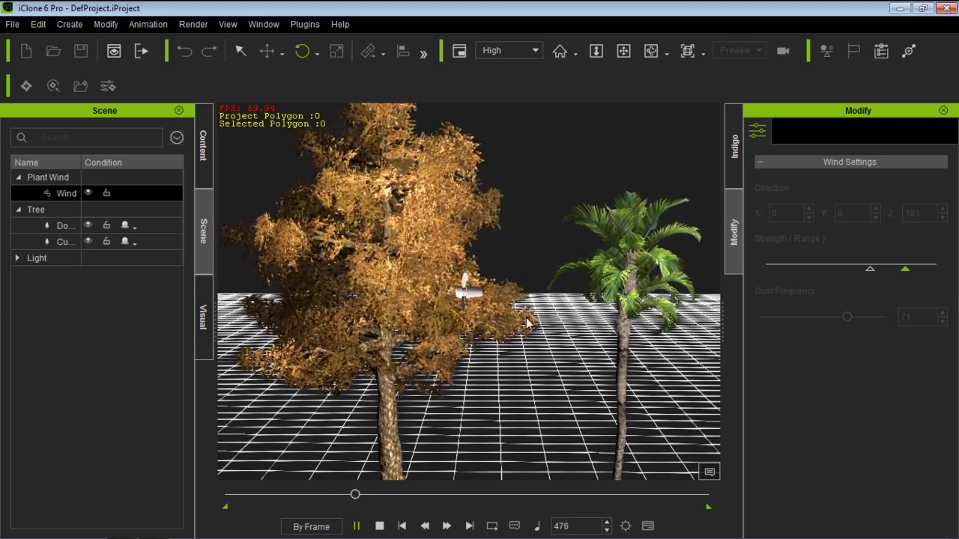
{"action": "right_click_drag", "start_coordinate": [527, 323], "coordinate": [603, 337]}
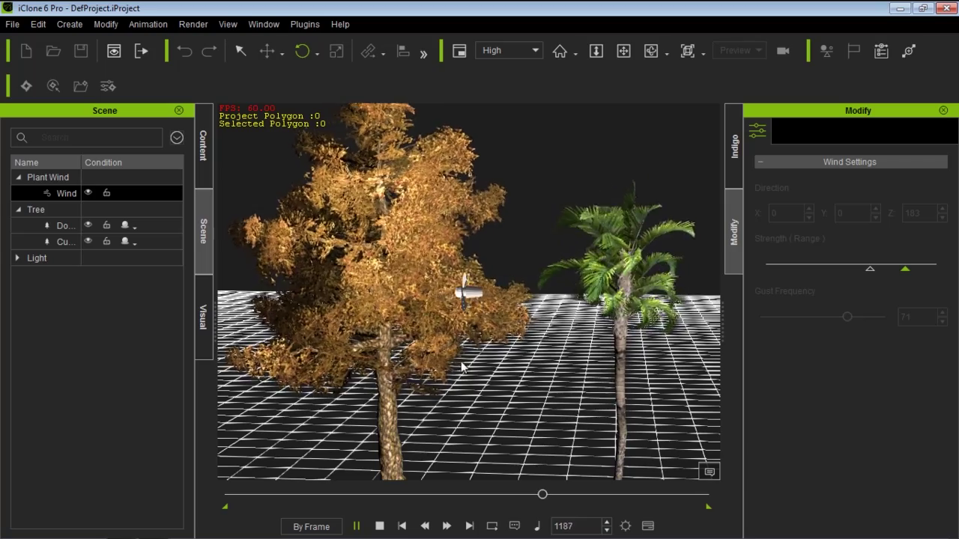
{"action": "left_click", "coordinate": [382, 527]}
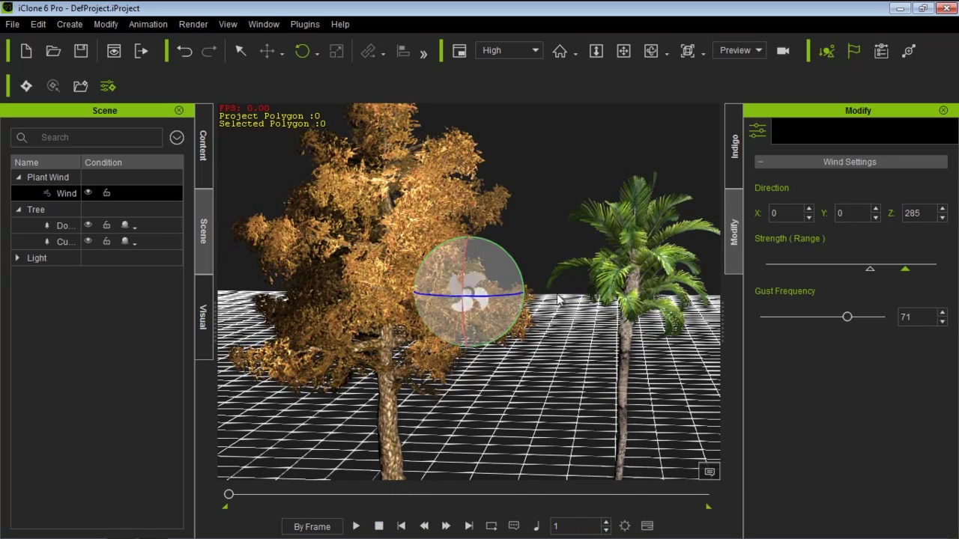
Step: Re-aim the wind direction to Y 1, Z 350 and open the Timeline with F3
{"action": "mouse_move", "coordinate": [558, 299]}
{"action": "left_mouse_down"}
{"action": "mouse_move", "coordinate": [711, 272]}
{"action": "mouse_move", "coordinate": [492, 311]}
{"action": "mouse_move", "coordinate": [610, 309]}
{"action": "mouse_move", "coordinate": [499, 322]}
{"action": "mouse_move", "coordinate": [548, 322]}
{"action": "mouse_move", "coordinate": [558, 320]}
{"action": "mouse_move", "coordinate": [533, 323]}
{"action": "mouse_move", "coordinate": [455, 285]}
{"action": "mouse_move", "coordinate": [459, 294]}
{"action": "mouse_move", "coordinate": [466, 277]}
{"action": "mouse_move", "coordinate": [485, 293]}
{"action": "mouse_move", "coordinate": [560, 302]}
{"action": "left_mouse_up"}
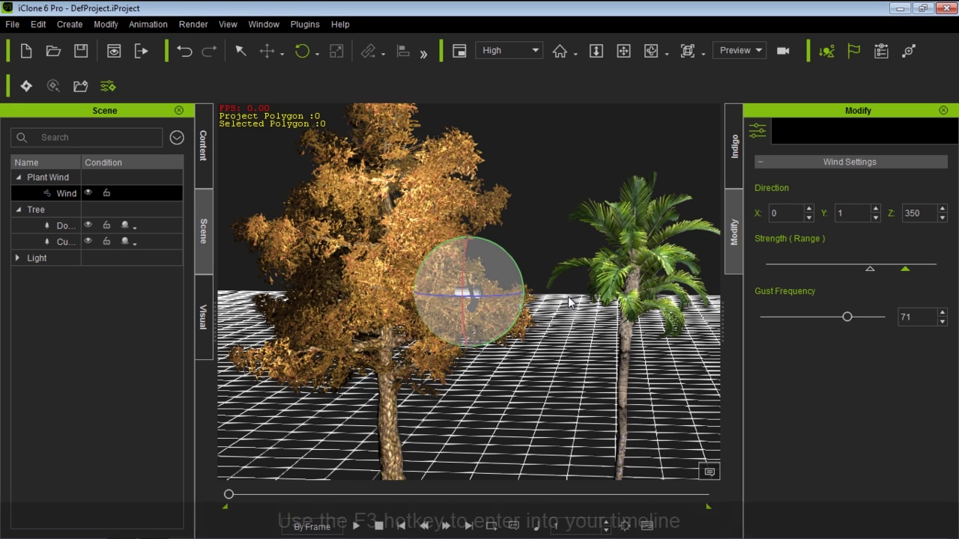
{"action": "key", "text": "F3"}
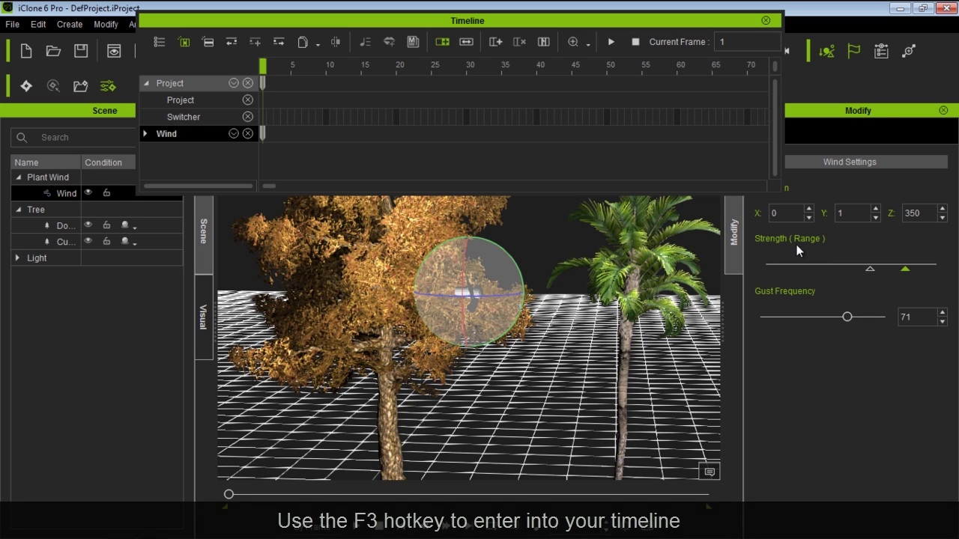
Step: Move the Timeline over the lower viewport and show the Wind track's Direction and Strength sub-tracks
{"action": "left_click_drag", "start_coordinate": [477, 28], "coordinate": [390, 322]}
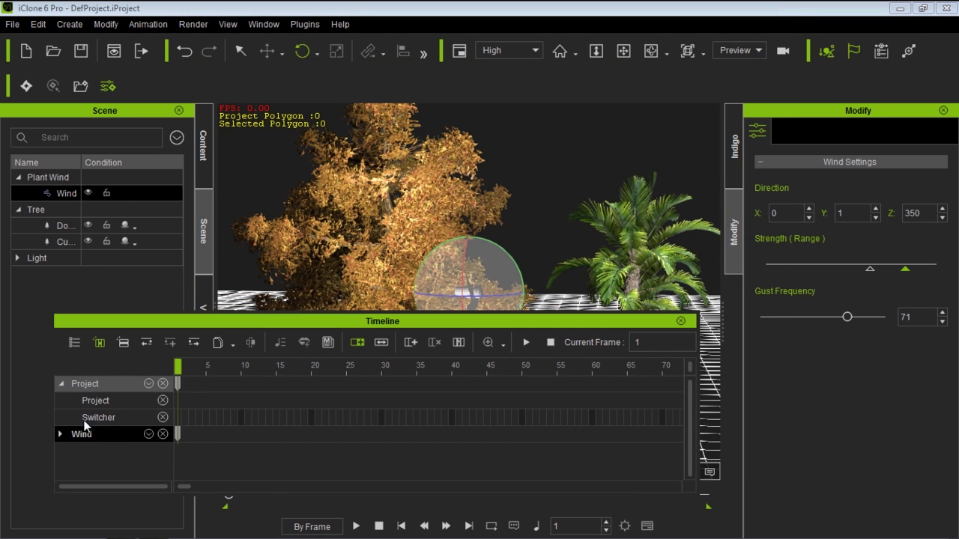
{"action": "left_click", "coordinate": [61, 435]}
{"action": "left_click", "coordinate": [148, 435]}
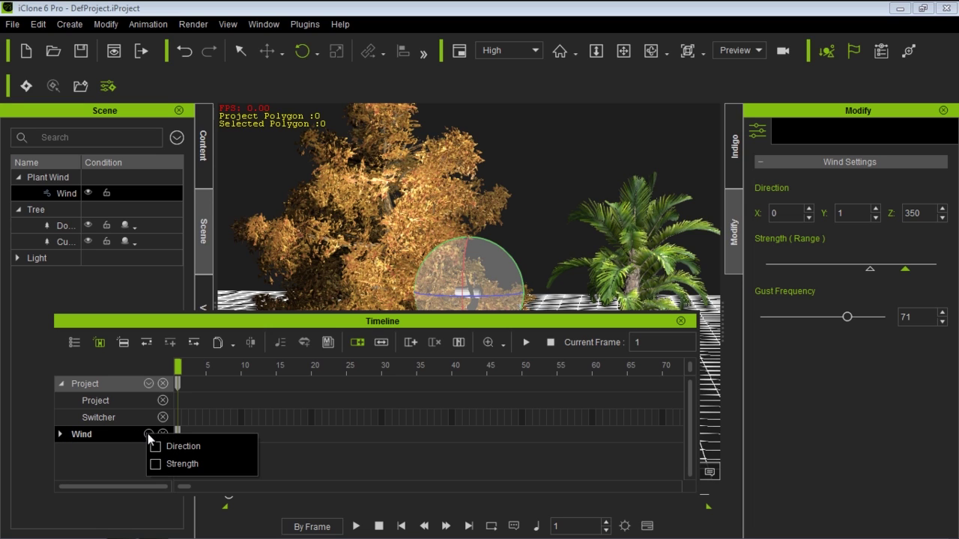
{"action": "left_click", "coordinate": [156, 447]}
{"action": "left_click", "coordinate": [156, 464]}
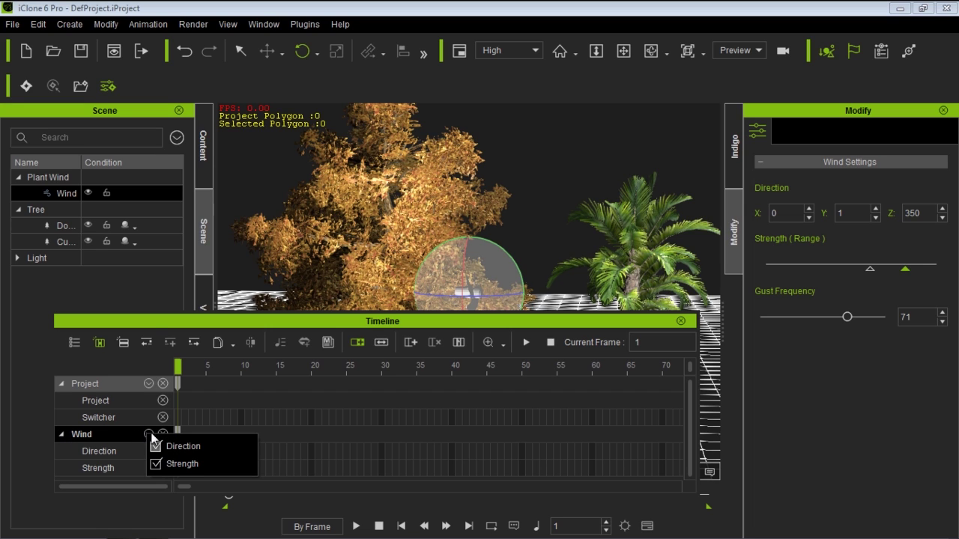
{"action": "left_click", "coordinate": [158, 324]}
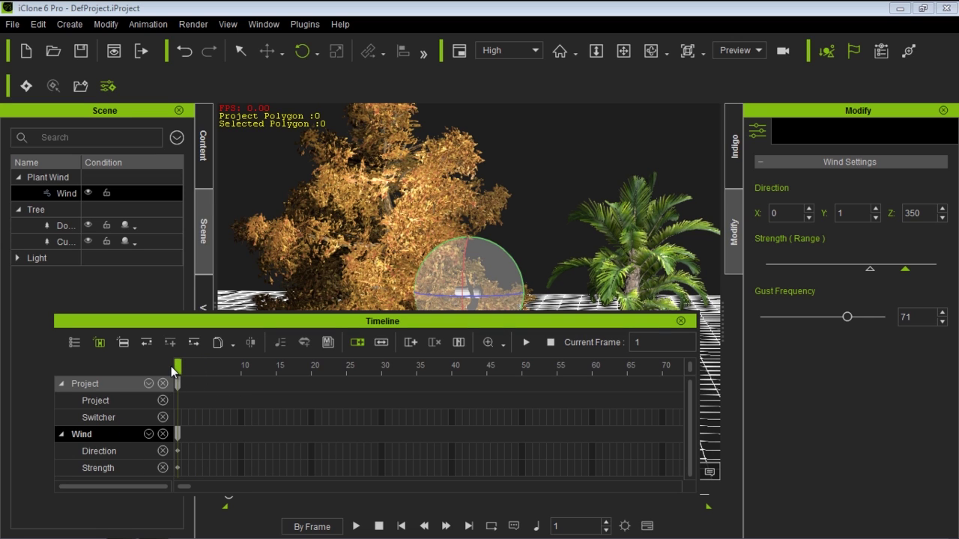
Step: Lower the wind's strength range and reduce Gust Frequency to 41
{"action": "left_click_drag", "start_coordinate": [868, 267], "coordinate": [779, 267]}
{"action": "left_click_drag", "start_coordinate": [905, 269], "coordinate": [831, 269]}
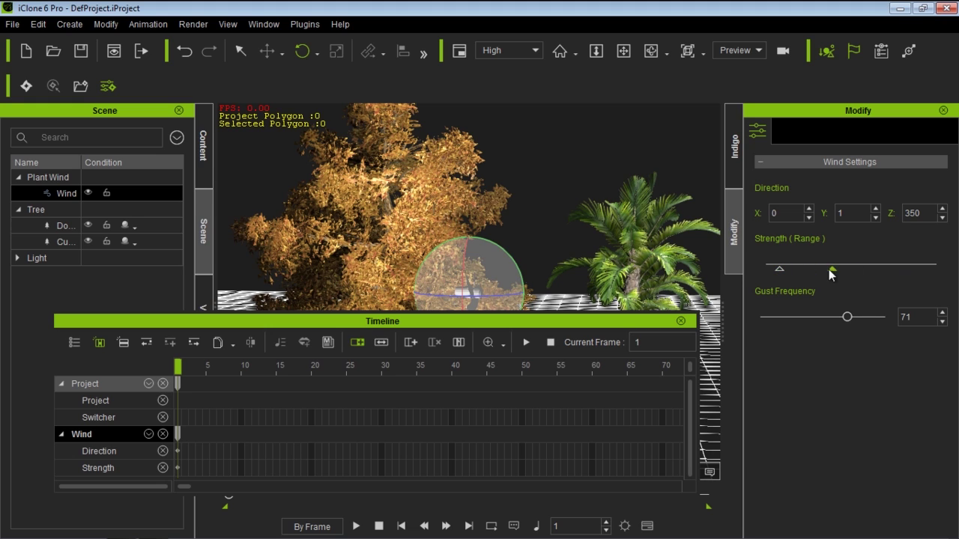
{"action": "left_click_drag", "start_coordinate": [847, 318], "coordinate": [809, 322]}
Step: Move the timeline playhead to frame 499
{"action": "left_click", "coordinate": [237, 423]}
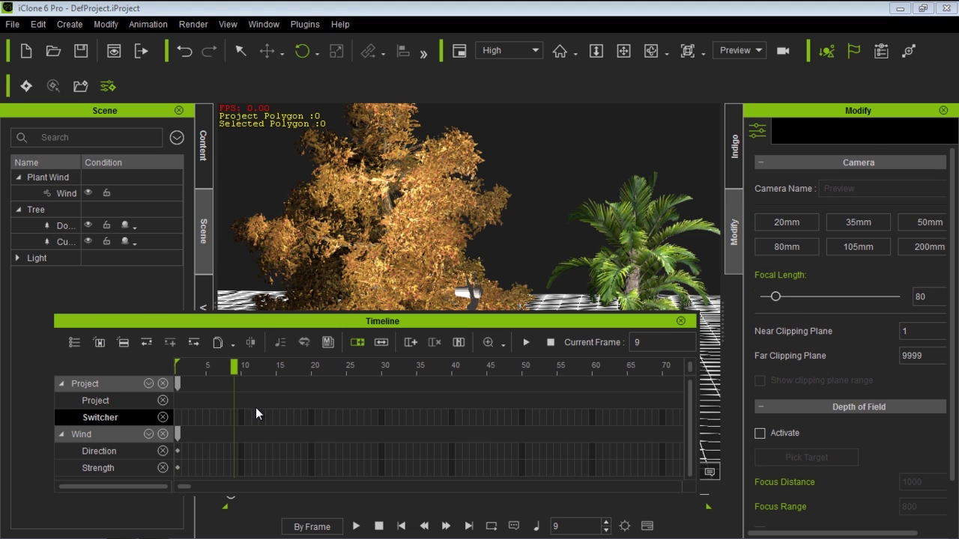
{"action": "scroll", "coordinate": [256, 408], "scroll_direction": "down", "scroll_amount": 5}
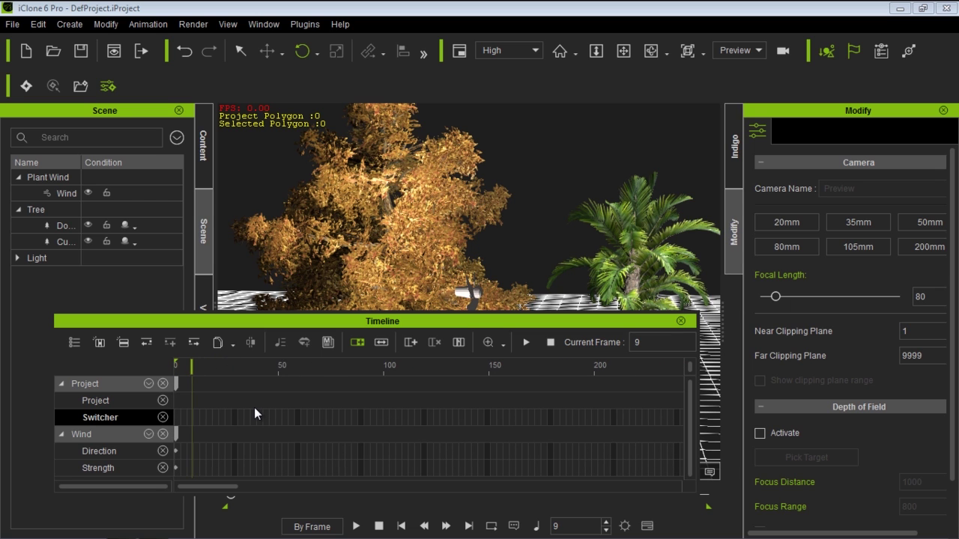
{"action": "scroll", "coordinate": [254, 407], "scroll_direction": "down", "scroll_amount": 4}
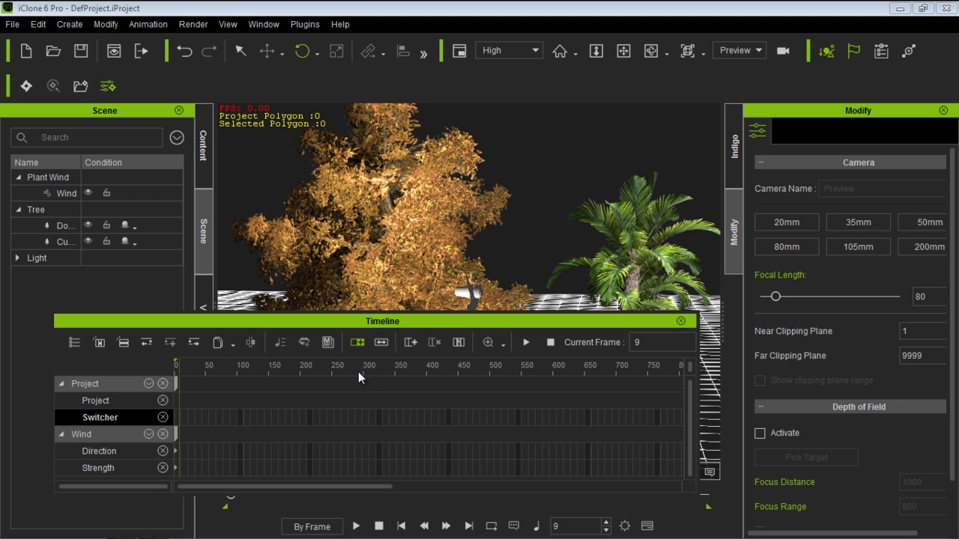
{"action": "left_click_drag", "start_coordinate": [352, 367], "coordinate": [489, 375]}
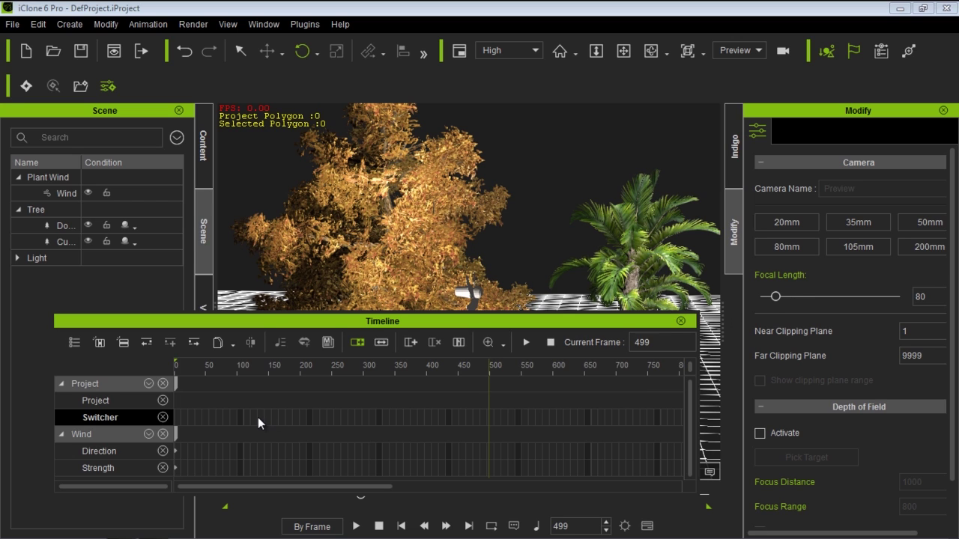
Step: Key a wider wind strength with Gust Frequency 78, then drag that key to frame 763
{"action": "left_click", "coordinate": [65, 192]}
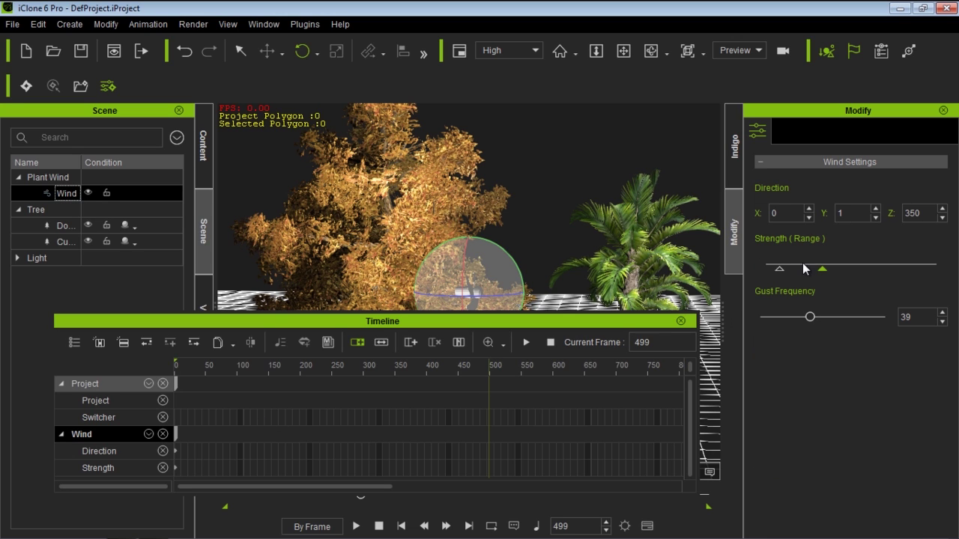
{"action": "left_click_drag", "start_coordinate": [823, 269], "coordinate": [855, 272]}
{"action": "left_click_drag", "start_coordinate": [812, 316], "coordinate": [853, 317]}
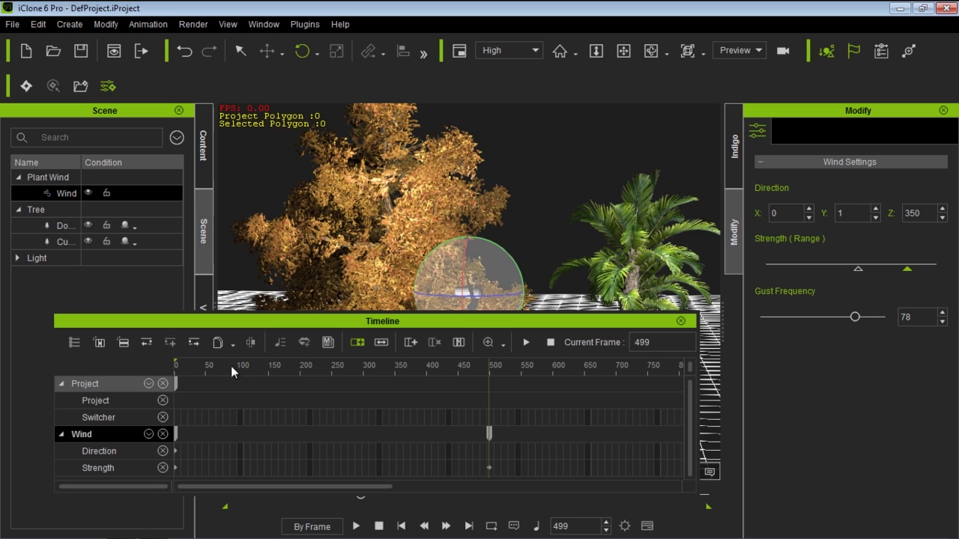
{"action": "left_click_drag", "start_coordinate": [231, 366], "coordinate": [477, 371]}
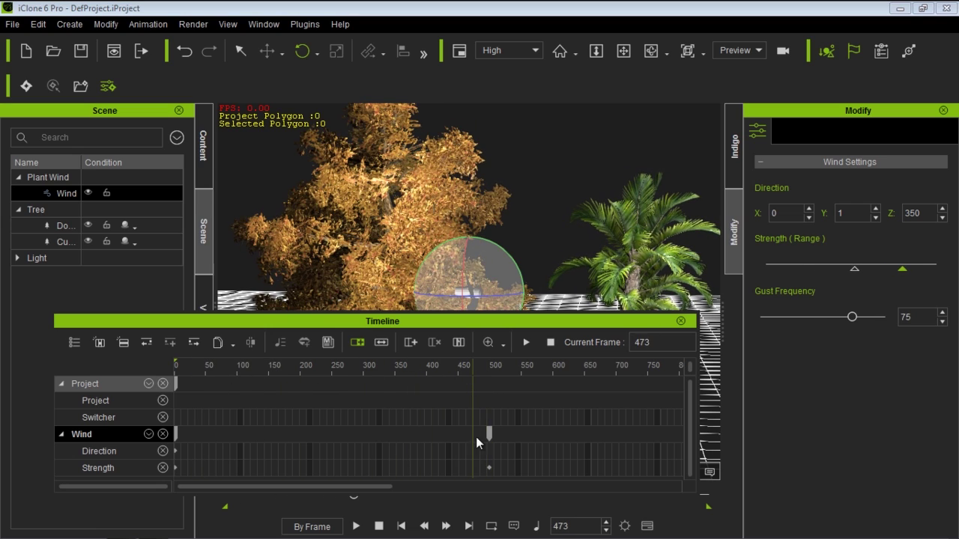
{"action": "left_click_drag", "start_coordinate": [489, 431], "coordinate": [606, 436]}
Step: Key the wind at frame 1166, turning its direction to Z 183 and raising its strength
{"action": "left_click", "coordinate": [655, 432]}
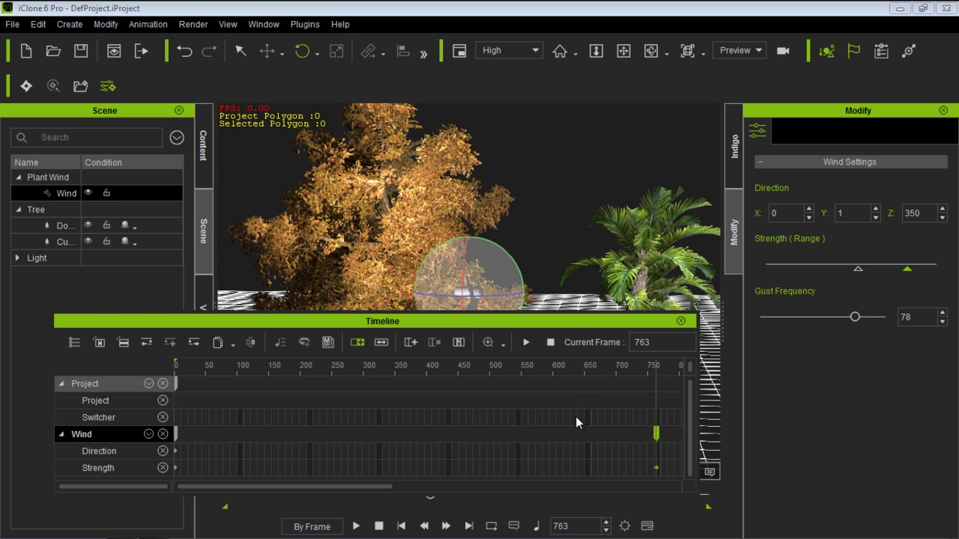
{"action": "scroll", "coordinate": [574, 429], "scroll_direction": "down", "scroll_amount": 2}
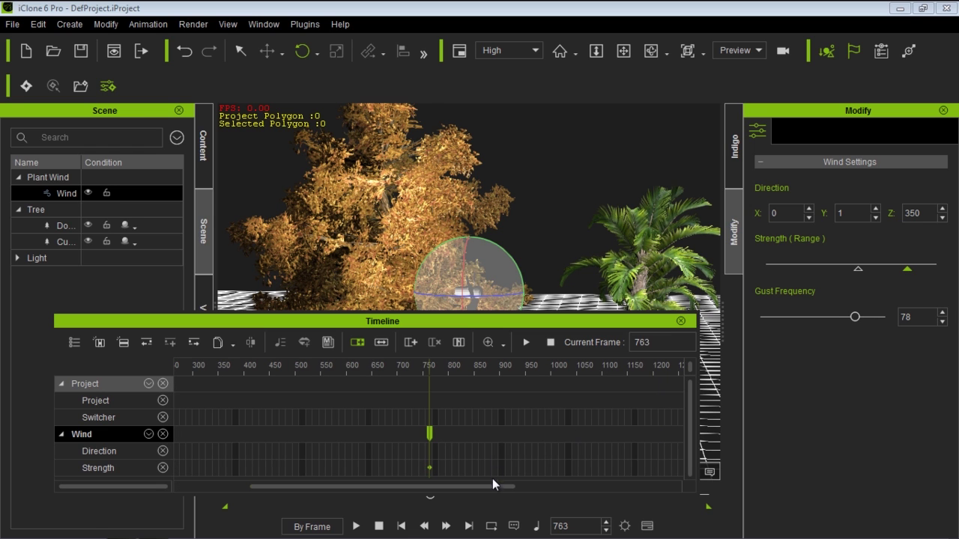
{"action": "left_click_drag", "start_coordinate": [492, 483], "coordinate": [584, 487]}
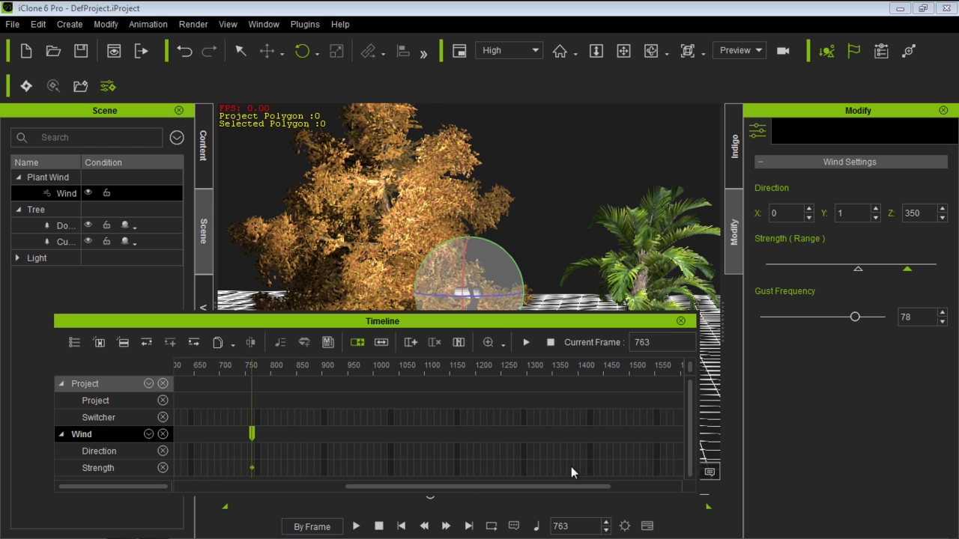
{"action": "left_click", "coordinate": [456, 367]}
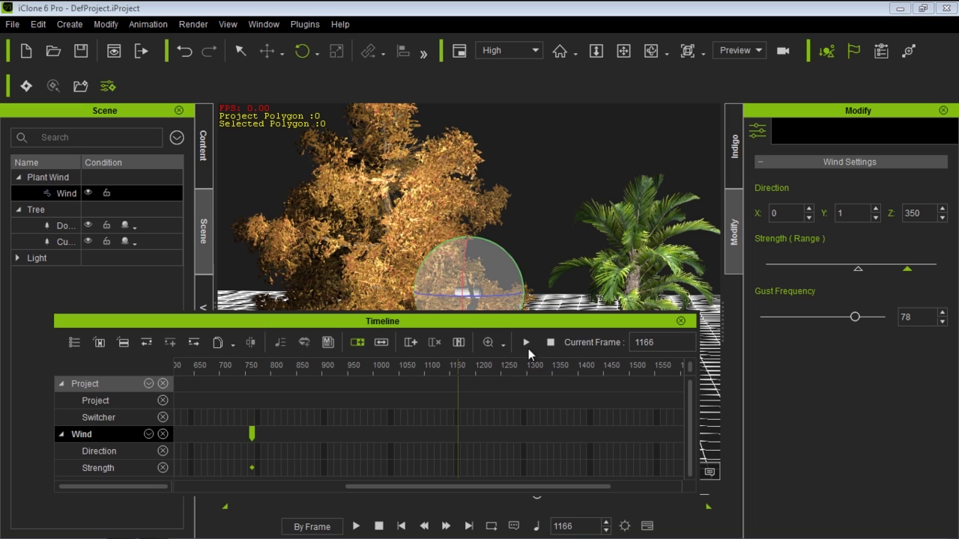
{"action": "left_click_drag", "start_coordinate": [507, 292], "coordinate": [392, 296]}
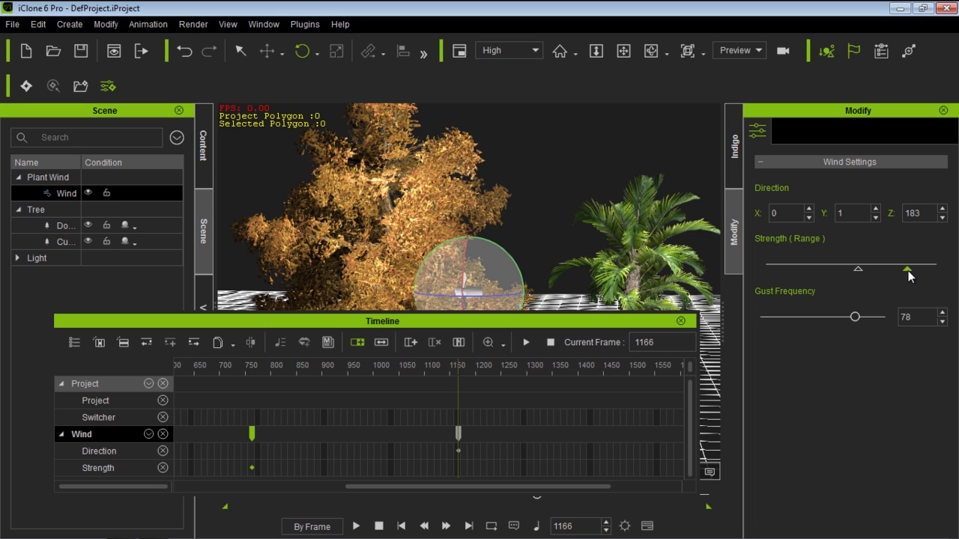
{"action": "left_click_drag", "start_coordinate": [907, 269], "coordinate": [928, 271]}
Step: Move and resize the Timeline panel to expose the wind's Direction and Strength tracks
{"action": "left_click_drag", "start_coordinate": [410, 320], "coordinate": [392, 360]}
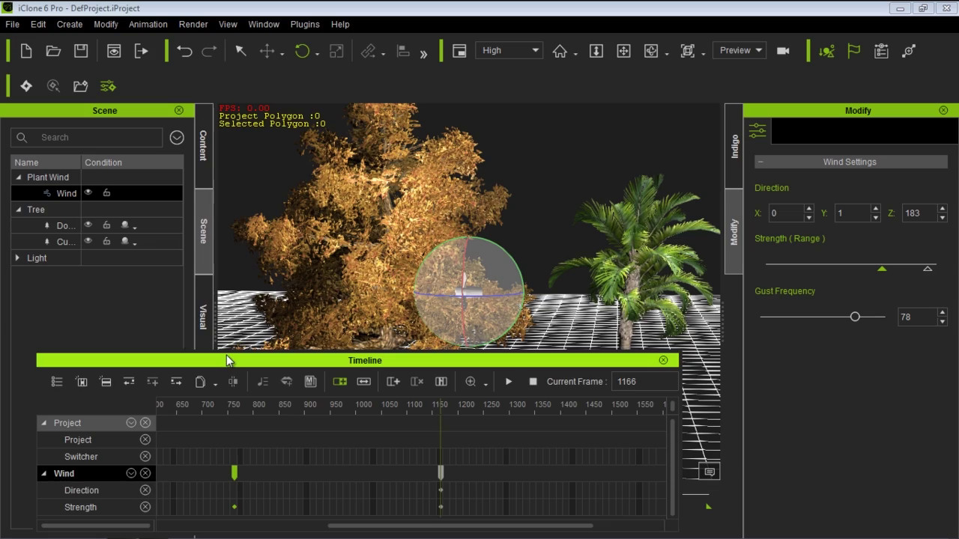
{"action": "left_click_drag", "start_coordinate": [226, 355], "coordinate": [203, 356]}
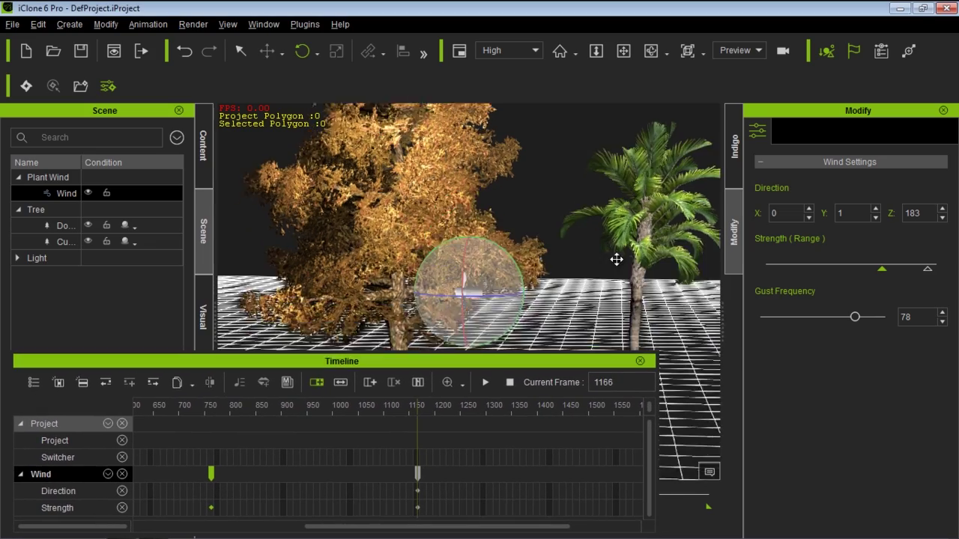
{"action": "right_click_drag", "start_coordinate": [616, 259], "coordinate": [560, 286]}
{"action": "left_click_drag", "start_coordinate": [604, 353], "coordinate": [602, 387]}
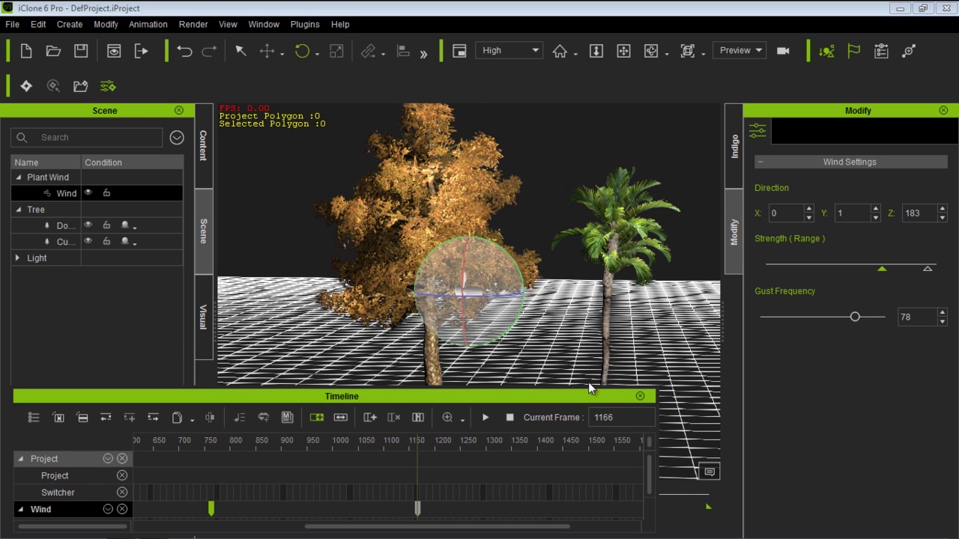
{"action": "left_click_drag", "start_coordinate": [535, 391], "coordinate": [562, 391]}
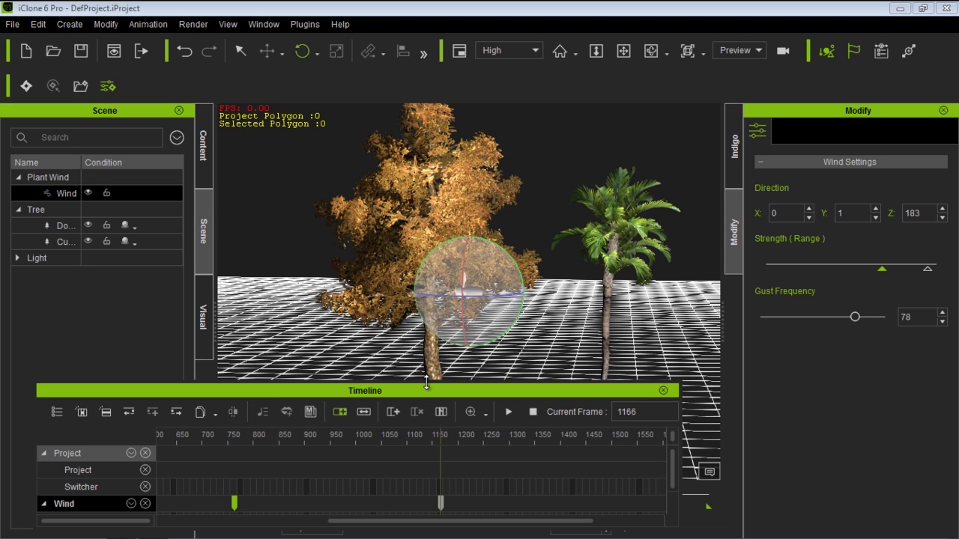
{"action": "left_click_drag", "start_coordinate": [425, 384], "coordinate": [432, 333]}
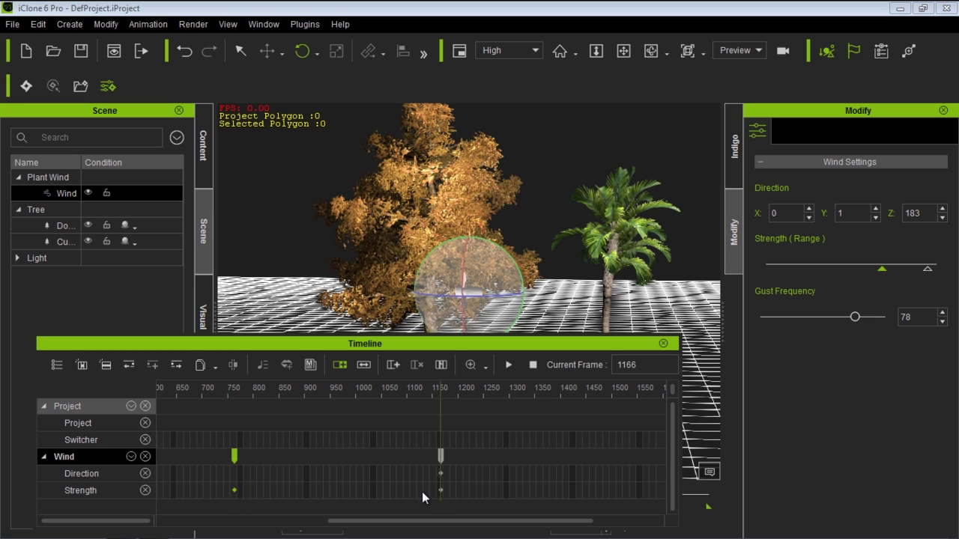
Step: Scrub the playhead between wind keys back to frame 17 to preview the interpolated wind
{"action": "left_click", "coordinate": [225, 388]}
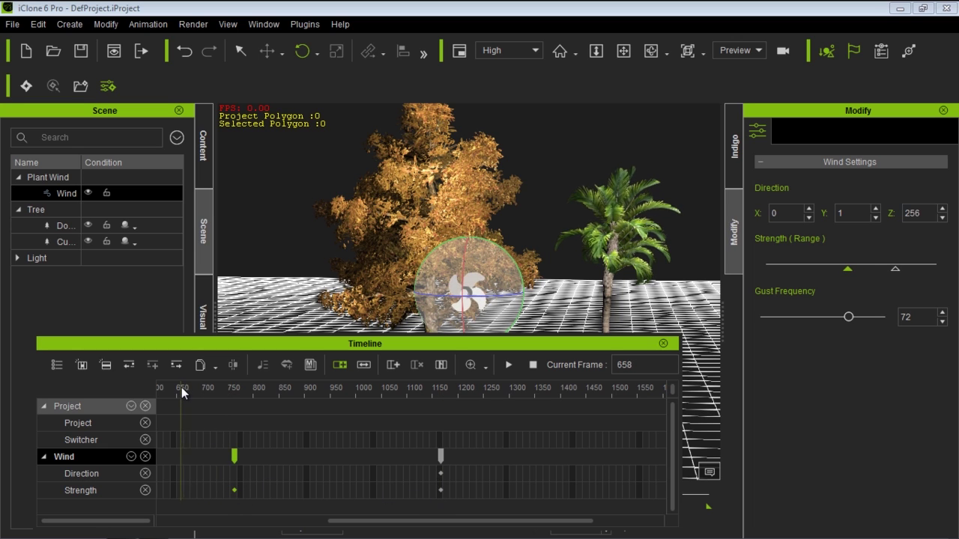
{"action": "left_click_drag", "start_coordinate": [181, 387], "coordinate": [220, 387]}
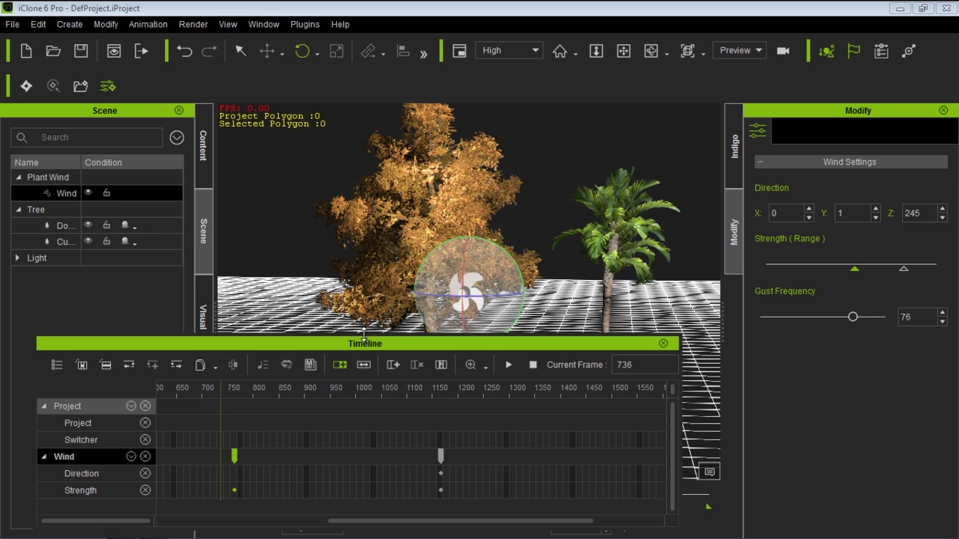
{"action": "left_click_drag", "start_coordinate": [364, 335], "coordinate": [357, 387]}
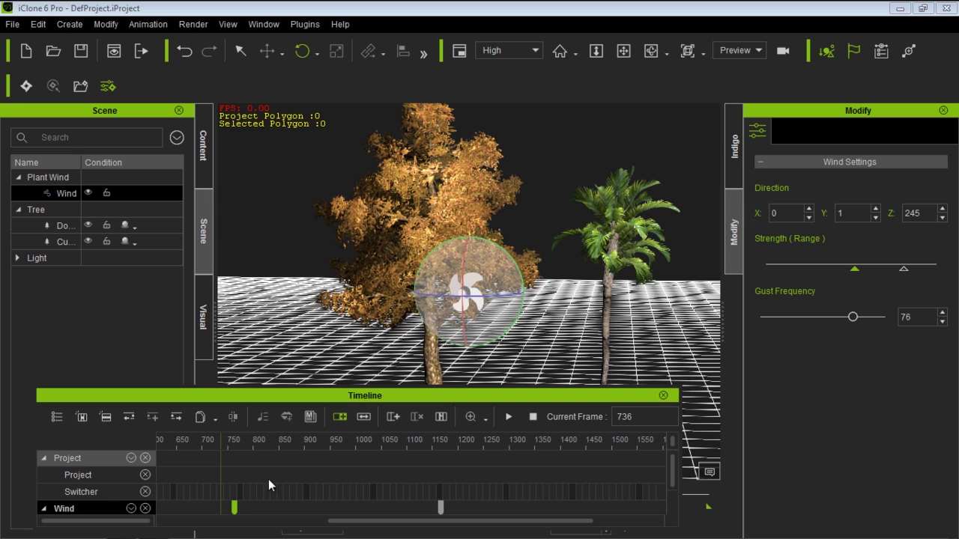
{"action": "left_click_drag", "start_coordinate": [356, 516], "coordinate": [182, 505]}
Step: Play the animation from frame 0 through frame 1800 while orbiting, then close the Timeline
{"action": "left_click", "coordinate": [163, 443]}
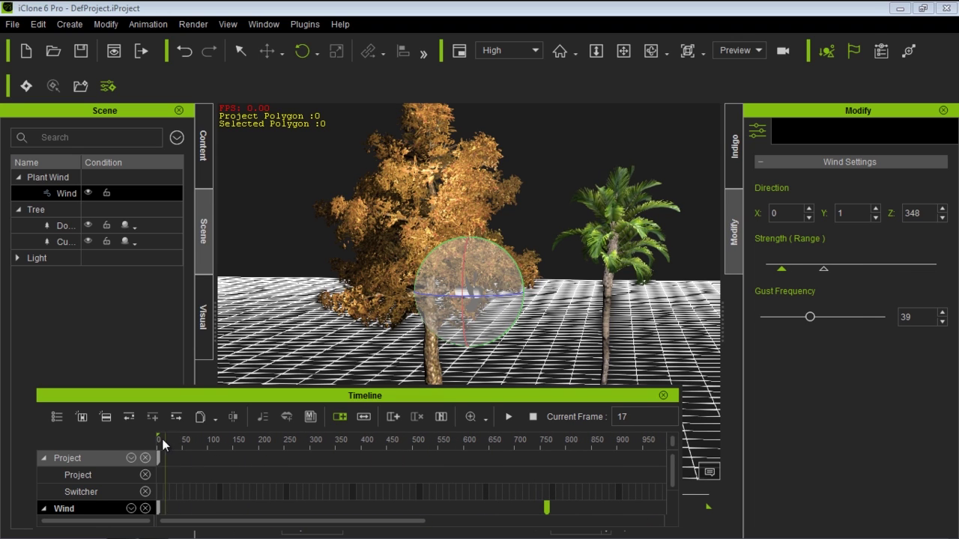
{"action": "key", "text": "space"}
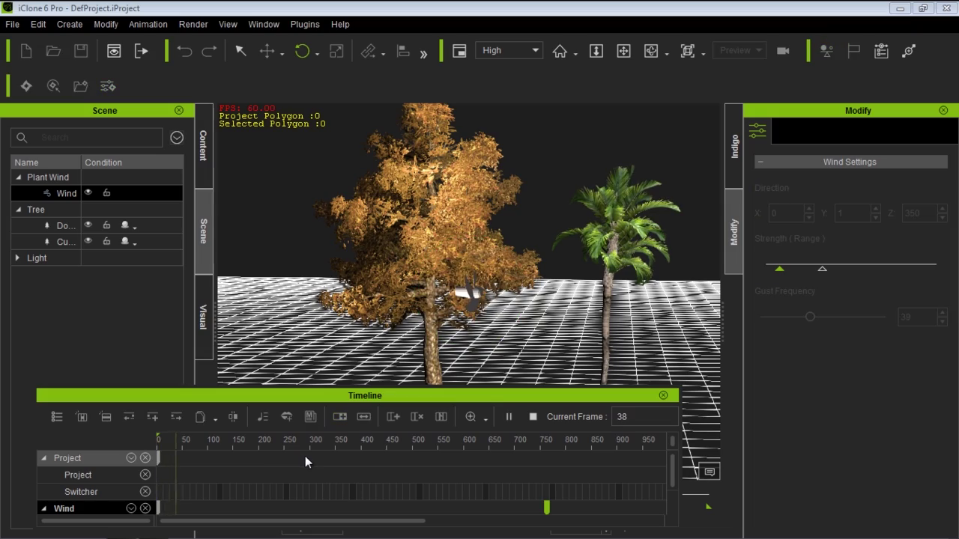
{"action": "right_click_drag", "start_coordinate": [514, 317], "coordinate": [475, 327]}
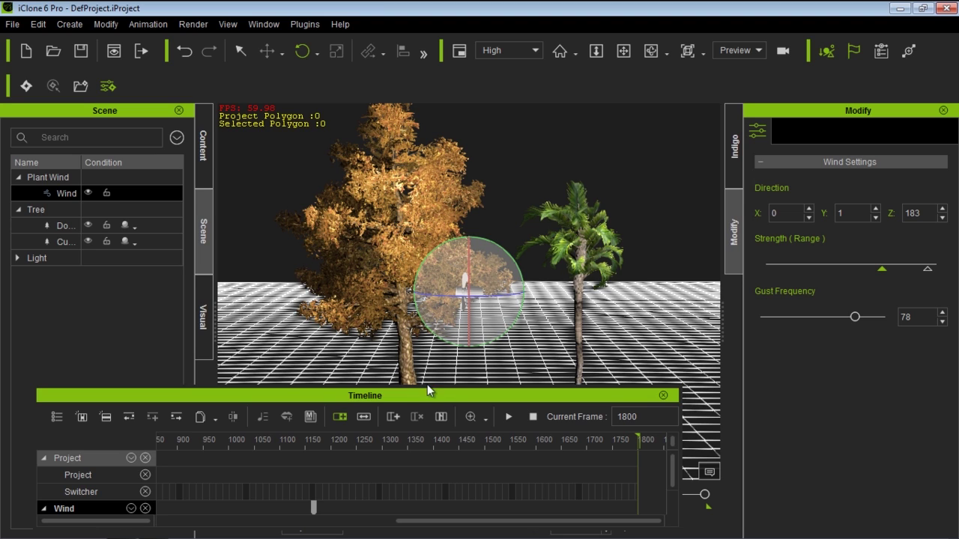
{"action": "left_click", "coordinate": [663, 396]}
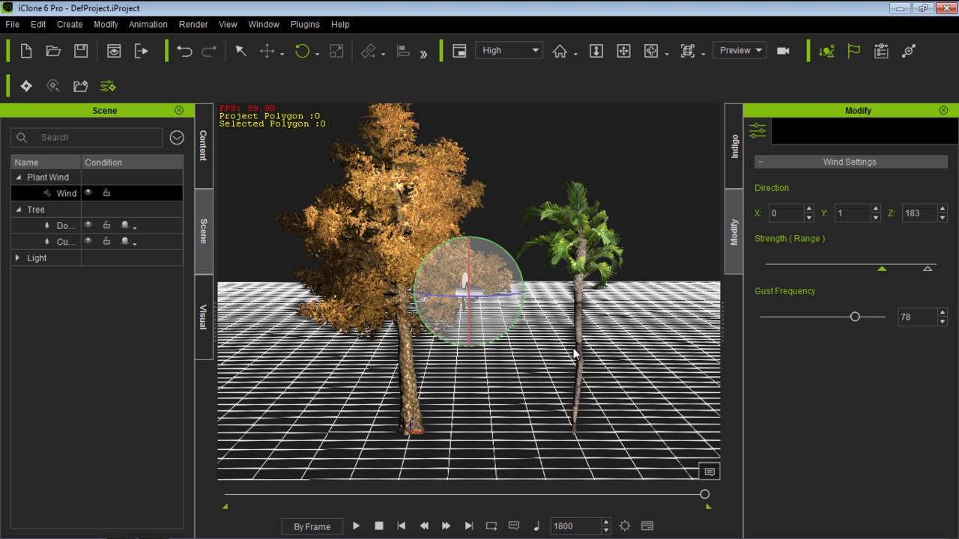
Step: Delete the autumn fir tree and the palm tree from the grid
{"action": "right_click_drag", "start_coordinate": [556, 282], "coordinate": [569, 362]}
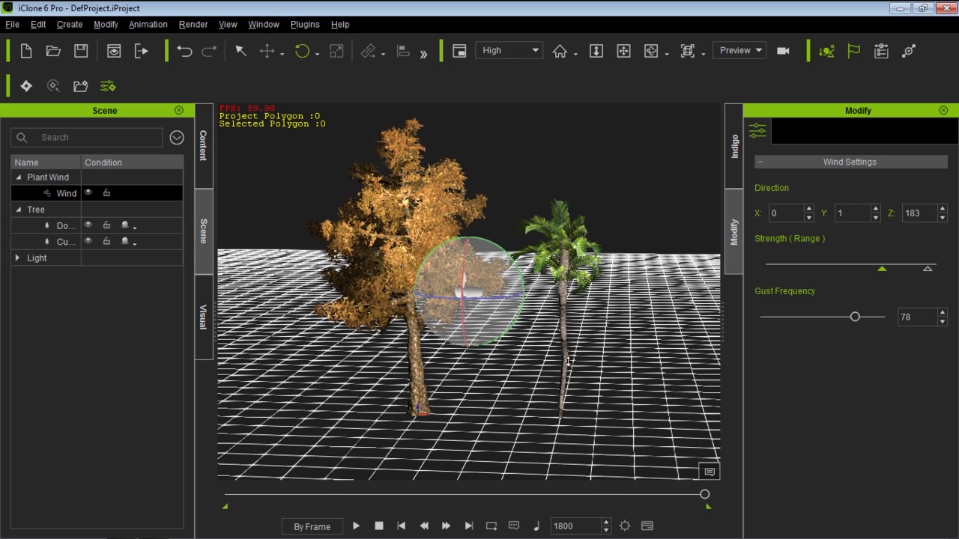
{"action": "left_click", "coordinate": [564, 277]}
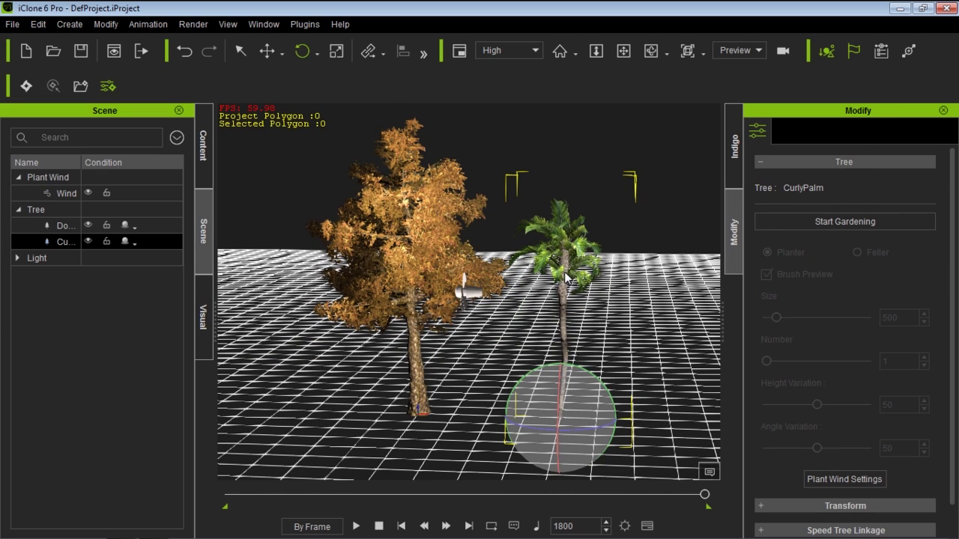
{"action": "left_click", "coordinate": [410, 256]}
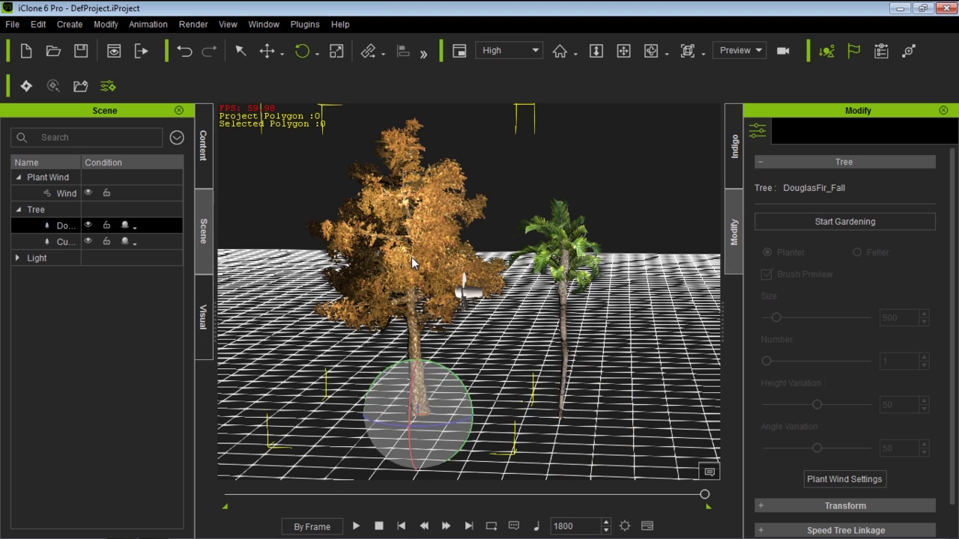
{"action": "key", "text": "Delete"}
{"action": "right_click_drag", "start_coordinate": [580, 363], "coordinate": [531, 346]}
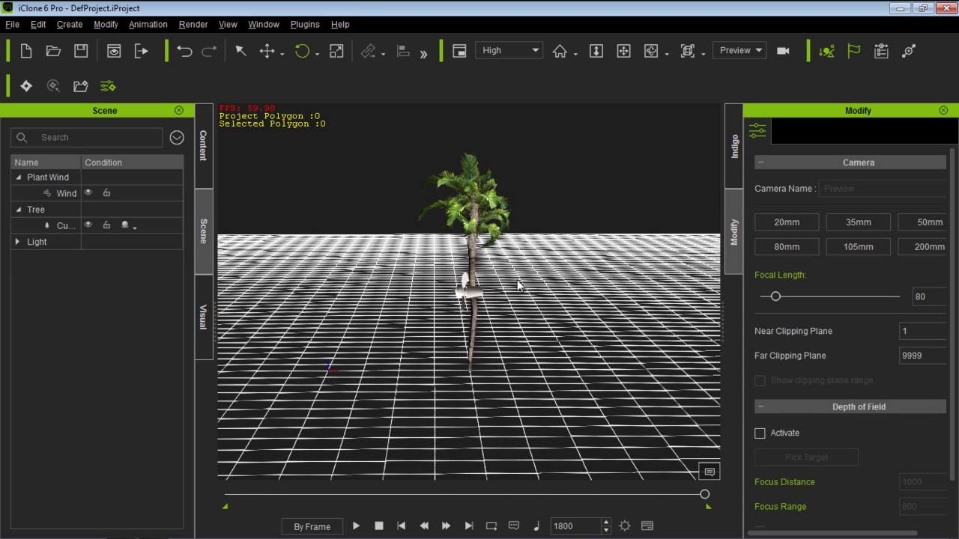
{"action": "left_click", "coordinate": [475, 227]}
{"action": "key", "text": "Delete"}
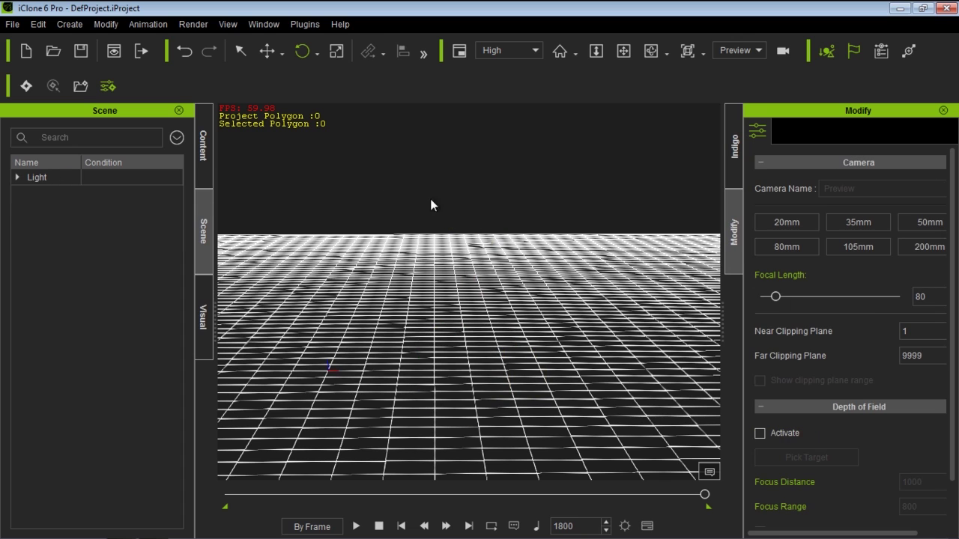
Step: Place a JapaneseMaple from the Tree templates library onto the grid
{"action": "left_click", "coordinate": [204, 148]}
{"action": "left_click_drag", "start_coordinate": [167, 320], "coordinate": [171, 380]}
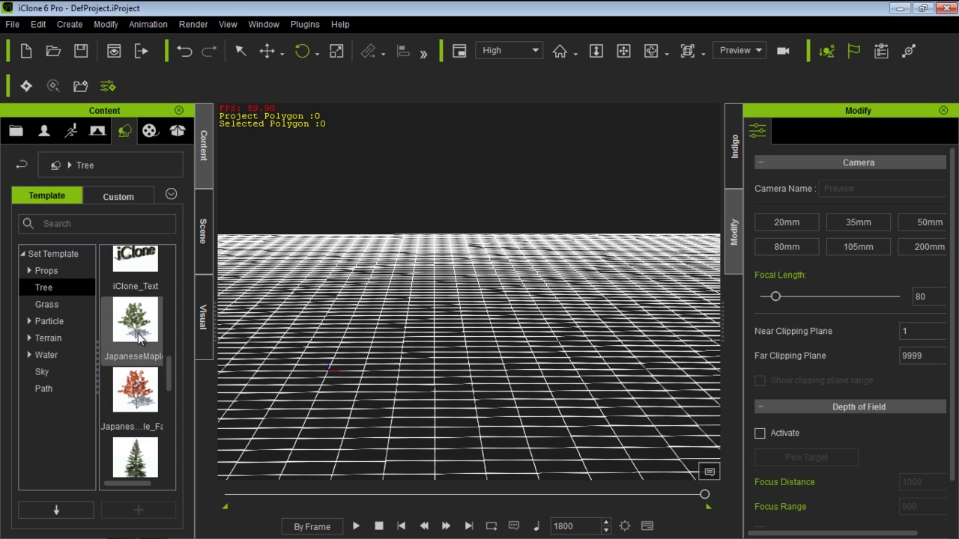
{"action": "left_click_drag", "start_coordinate": [136, 323], "coordinate": [441, 403]}
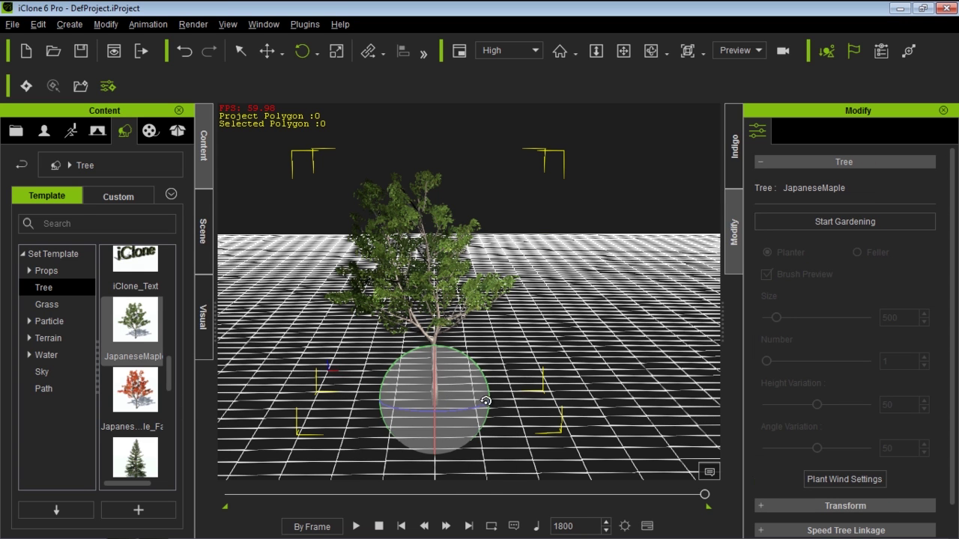
{"action": "right_click_drag", "start_coordinate": [485, 402], "coordinate": [589, 344]}
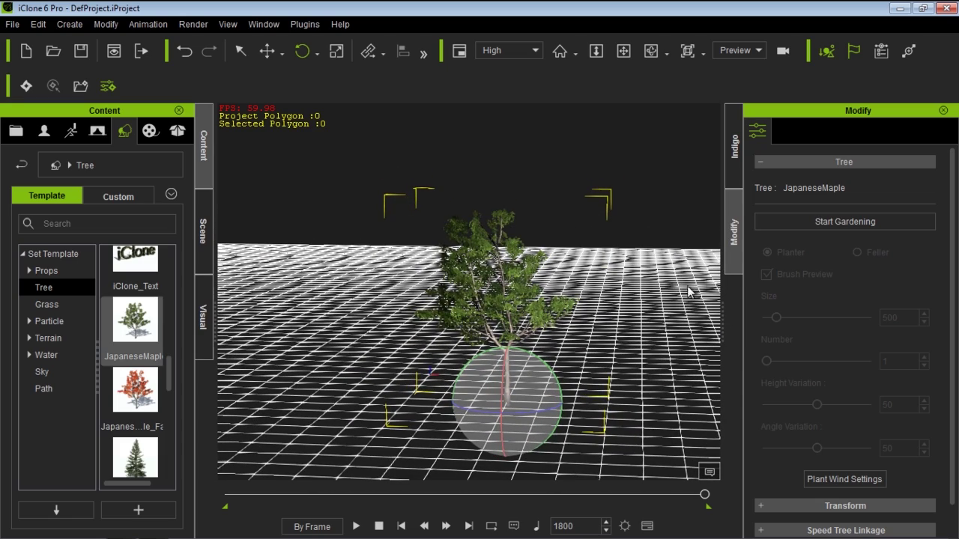
Step: Start gardening the JapaneseMaple with brush Size 3078 and Number 18
{"action": "left_click", "coordinate": [811, 221]}
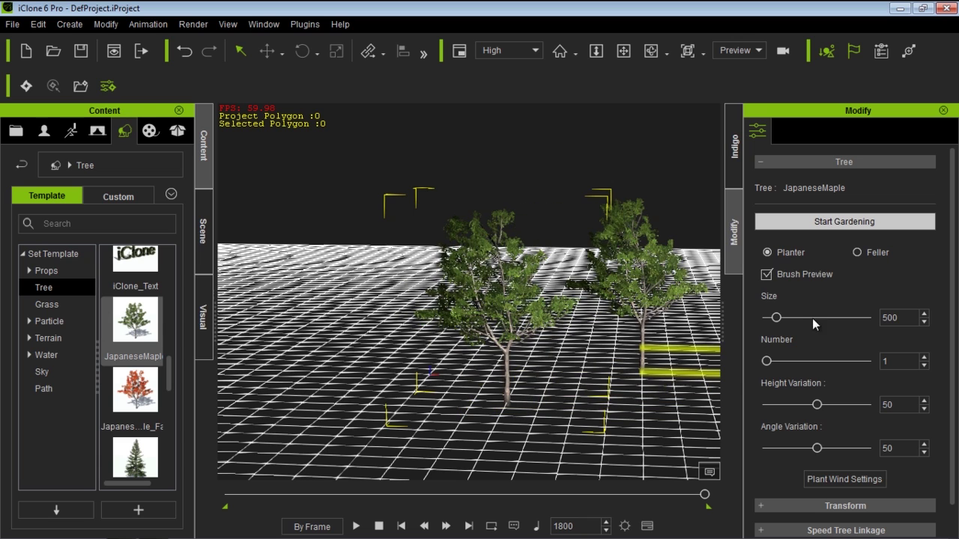
{"action": "left_click", "coordinate": [767, 274]}
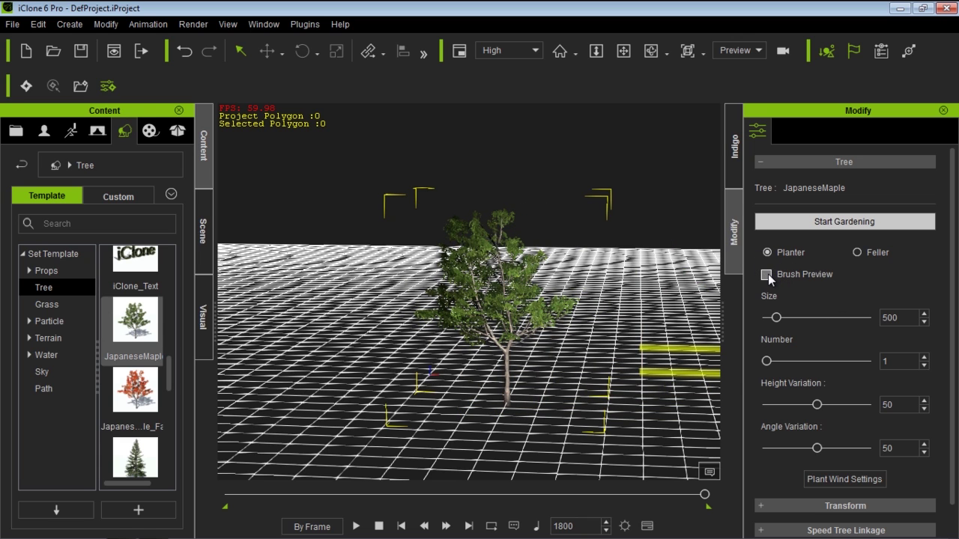
{"action": "left_click", "coordinate": [767, 274]}
{"action": "left_click_drag", "start_coordinate": [778, 317], "coordinate": [830, 315]}
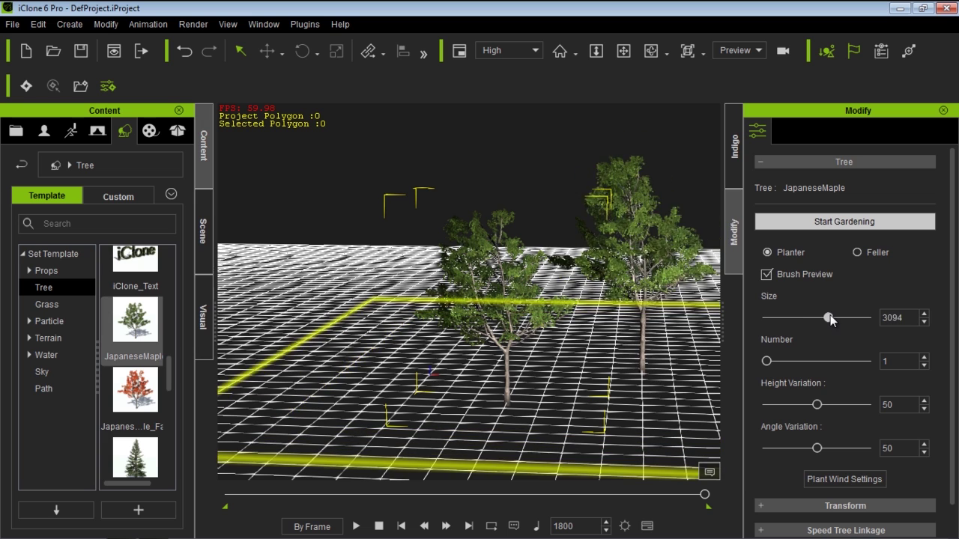
{"action": "left_click", "coordinate": [527, 332]}
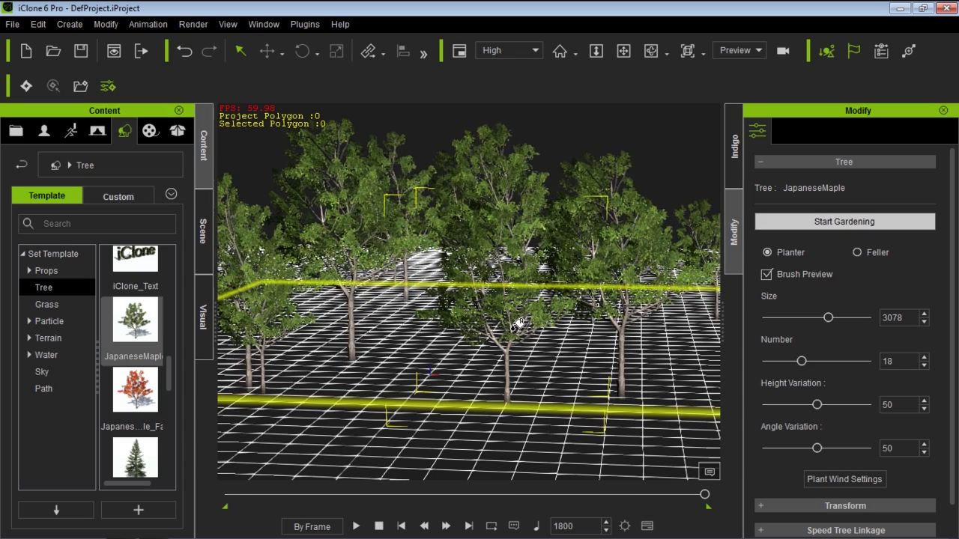
Step: Plant a trial patch of maples, undo it, and restart gardening
{"action": "left_click", "coordinate": [486, 273]}
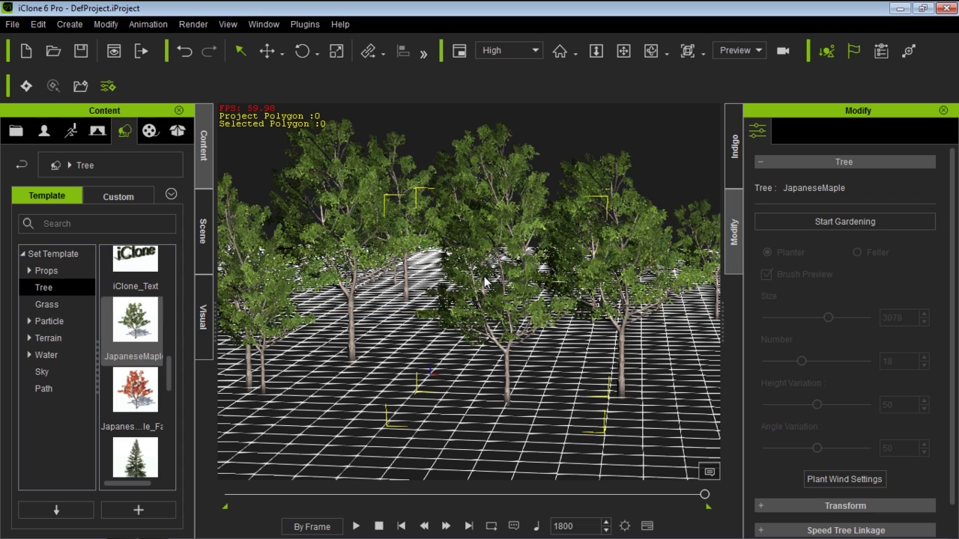
{"action": "key", "text": "ctrl+z"}
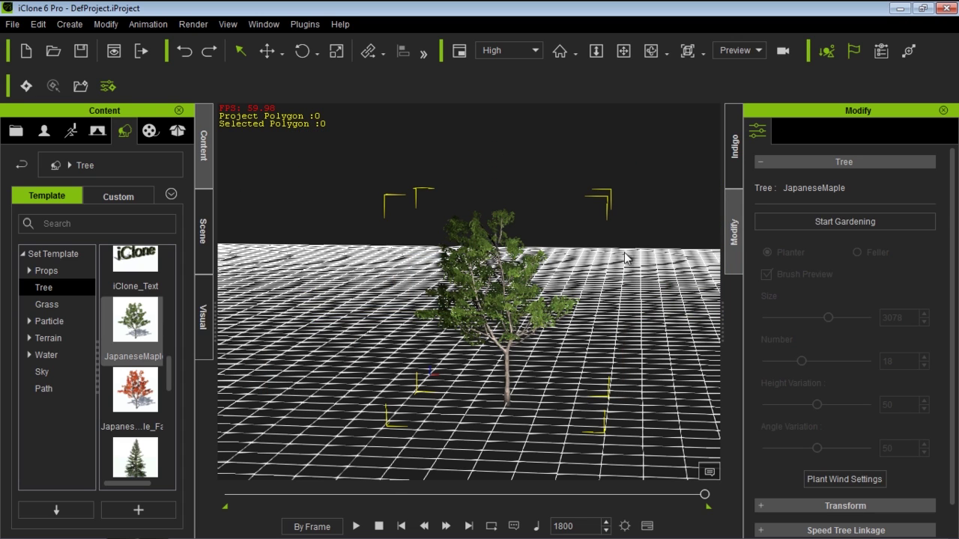
{"action": "left_click", "coordinate": [789, 222]}
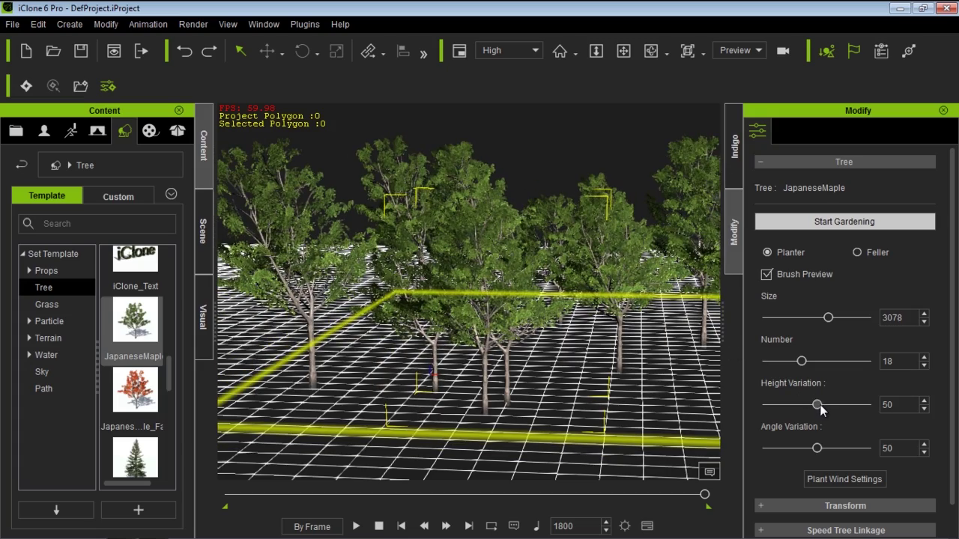
Step: Set height variation 82, angle variation 87 and a lower tree Number, then plant the maples
{"action": "left_click_drag", "start_coordinate": [818, 405], "coordinate": [851, 402]}
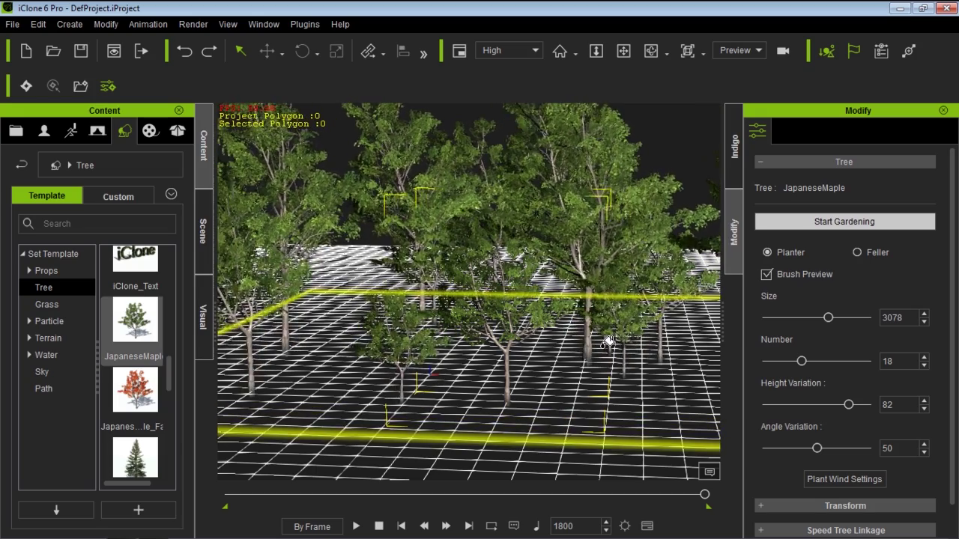
{"action": "left_click_drag", "start_coordinate": [816, 449], "coordinate": [855, 450]}
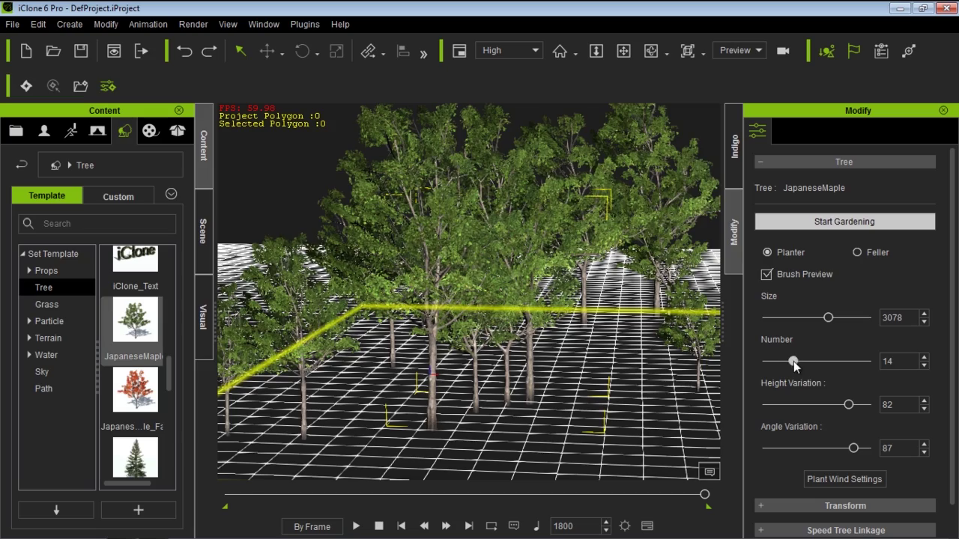
{"action": "left_click_drag", "start_coordinate": [793, 361], "coordinate": [781, 362]}
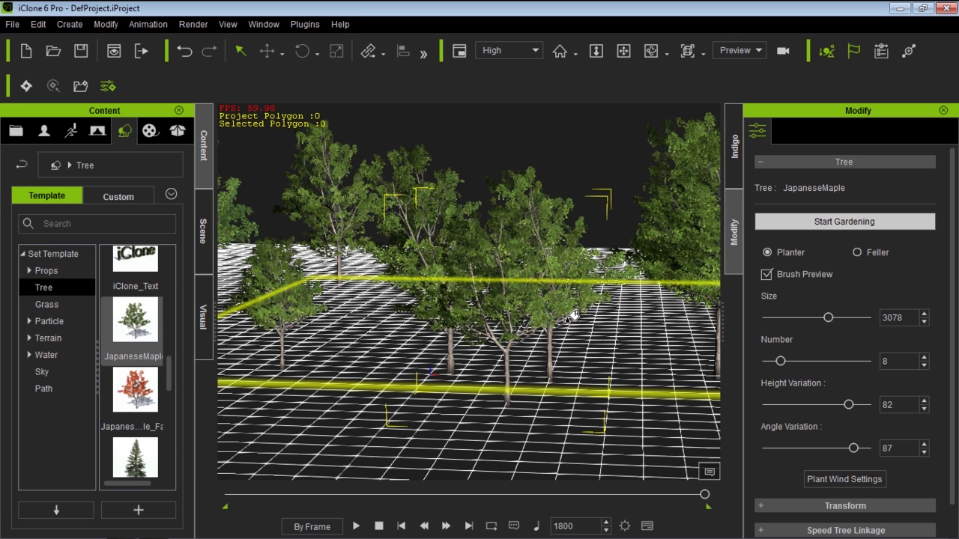
{"action": "left_click", "coordinate": [573, 317]}
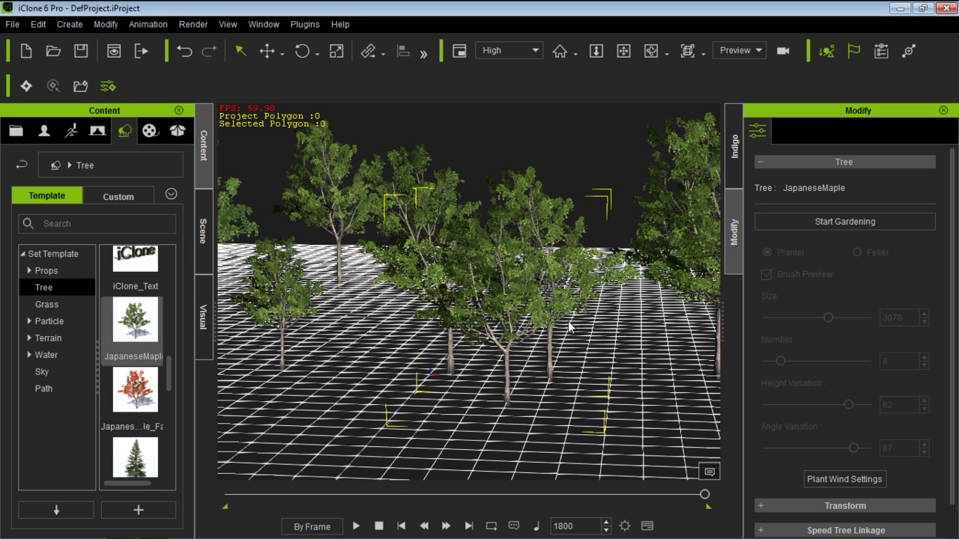
{"action": "left_click", "coordinate": [814, 223]}
Step: Use Feller at brush Size 1296 to remove a left-side maple, then return to Planter
{"action": "left_click", "coordinate": [857, 253]}
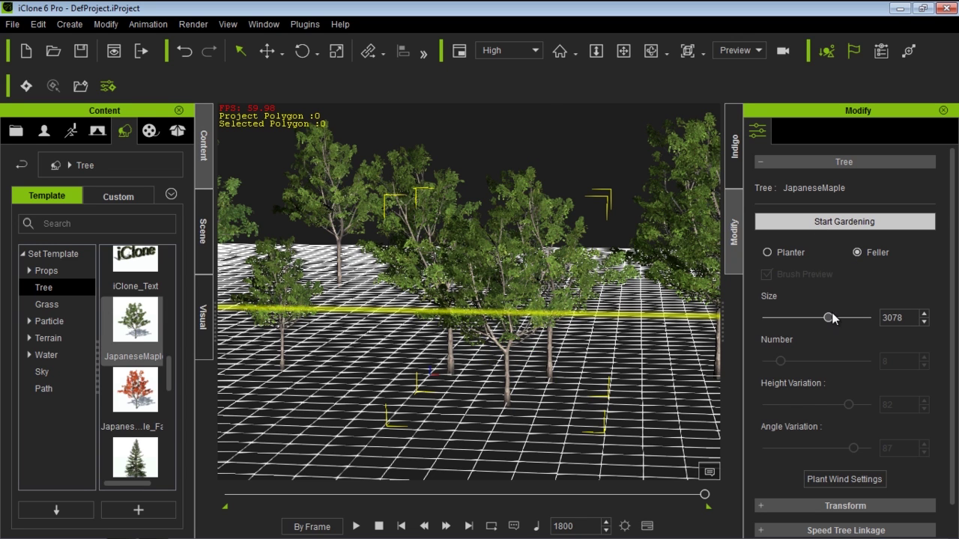
{"action": "left_click_drag", "start_coordinate": [828, 317], "coordinate": [794, 323]}
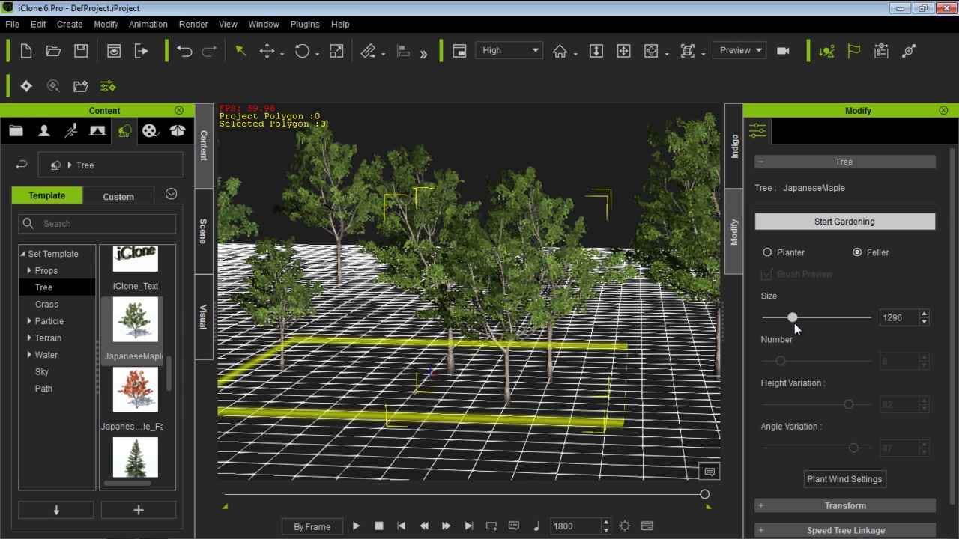
{"action": "left_click", "coordinate": [332, 279]}
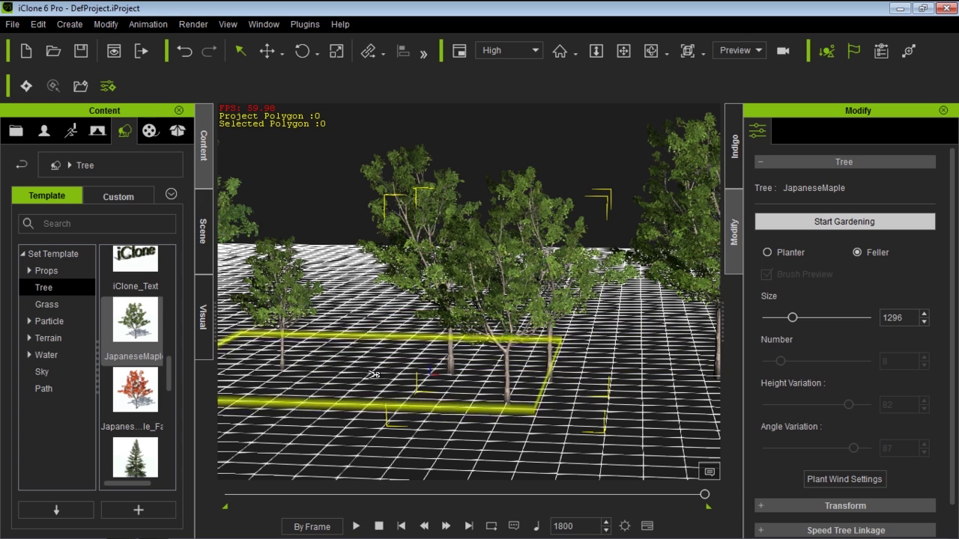
{"action": "left_click", "coordinate": [767, 253]}
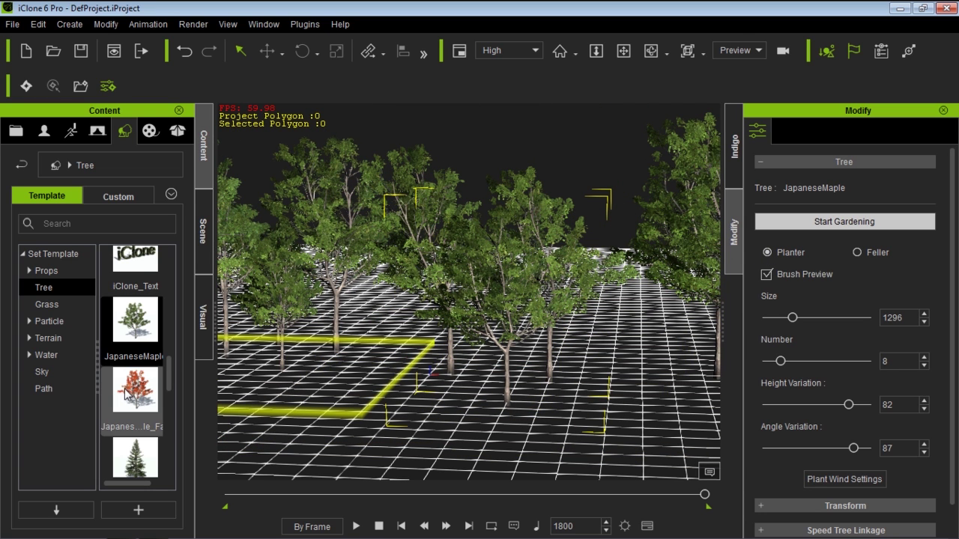
Step: Plant a dense cluster of JapaneseMaple_Fall trees at brush Size 2590, then play the animation
{"action": "left_click_drag", "start_coordinate": [126, 396], "coordinate": [460, 427]}
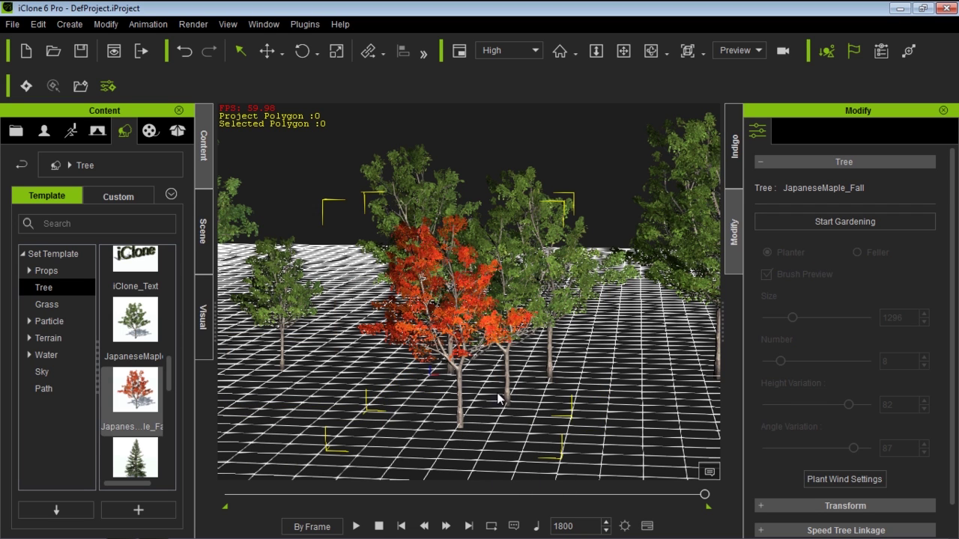
{"action": "left_click", "coordinate": [809, 220]}
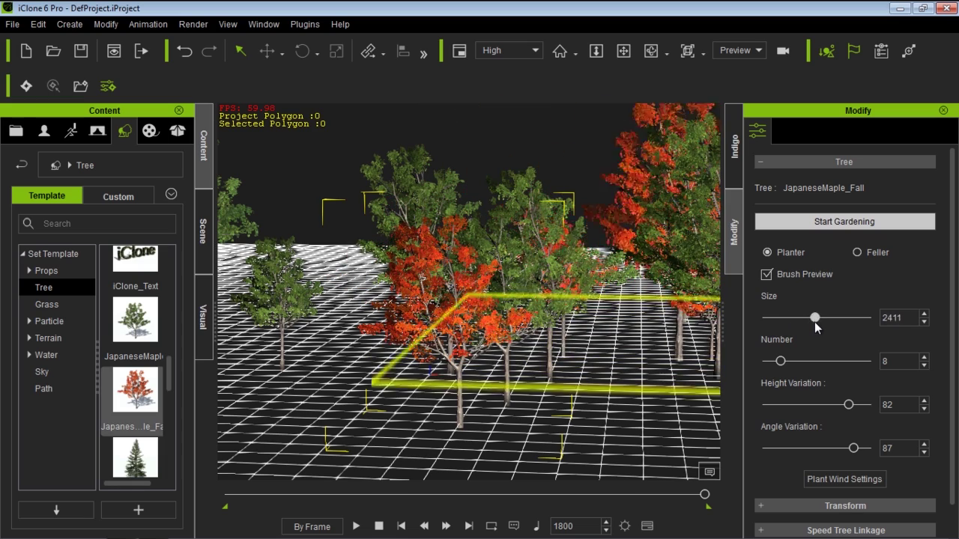
{"action": "left_click_drag", "start_coordinate": [814, 321], "coordinate": [817, 322]}
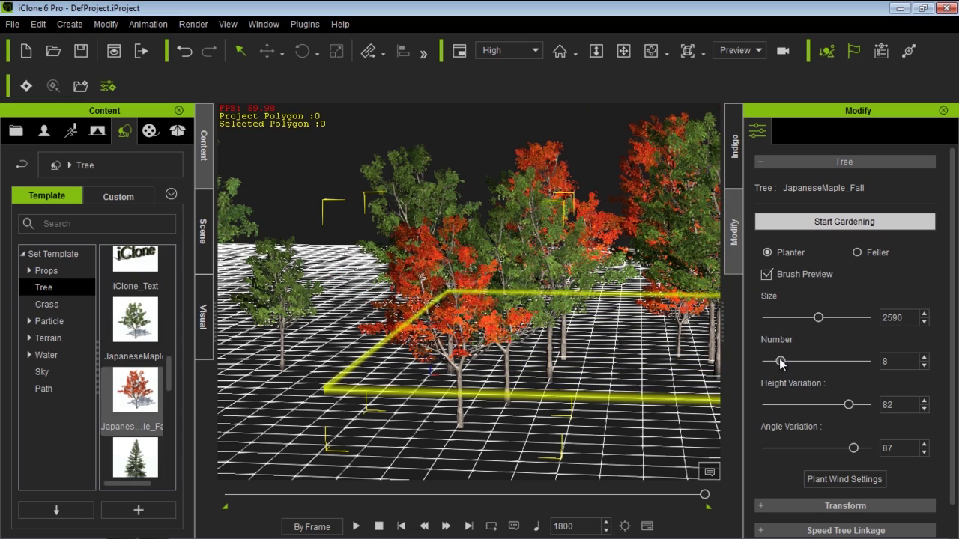
{"action": "left_click", "coordinate": [605, 336]}
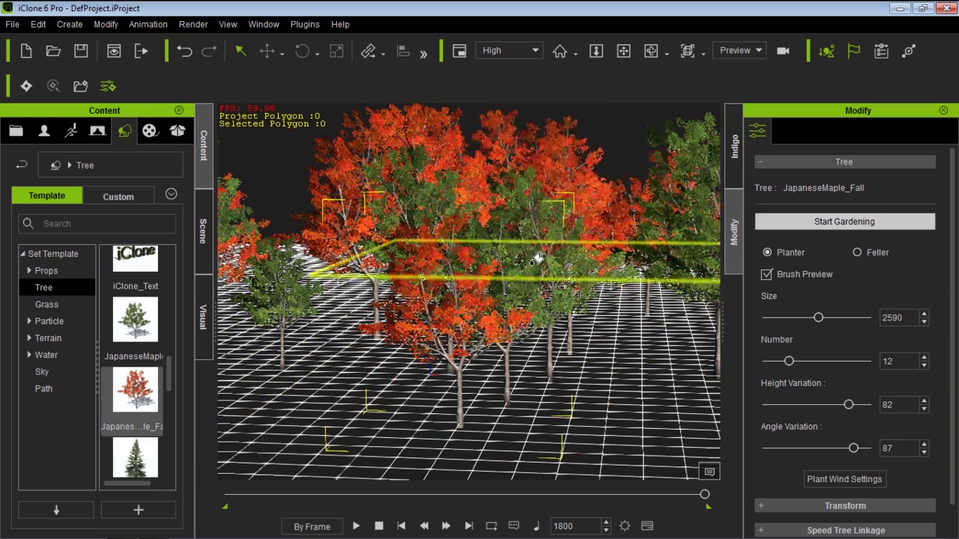
{"action": "right_click", "coordinate": [445, 253]}
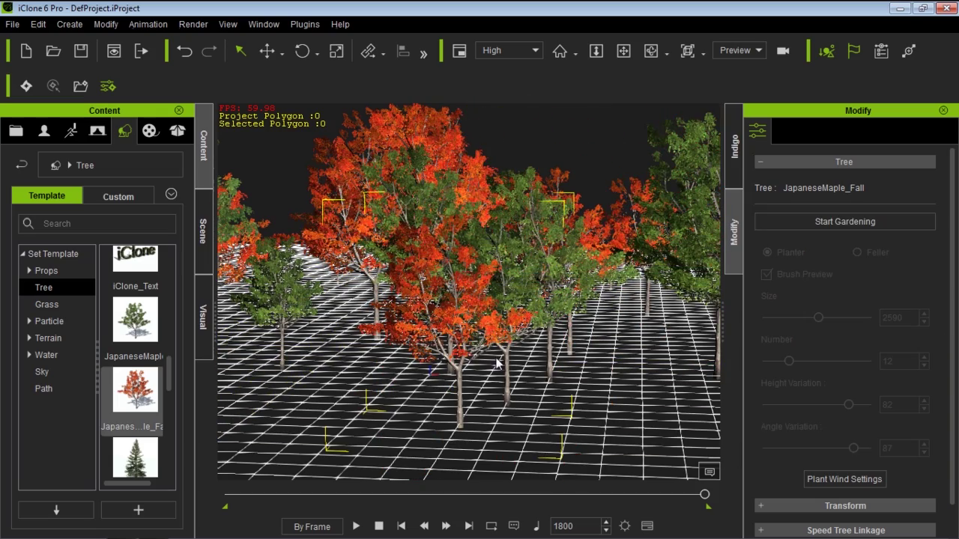
{"action": "right_click_drag", "start_coordinate": [497, 363], "coordinate": [459, 482]}
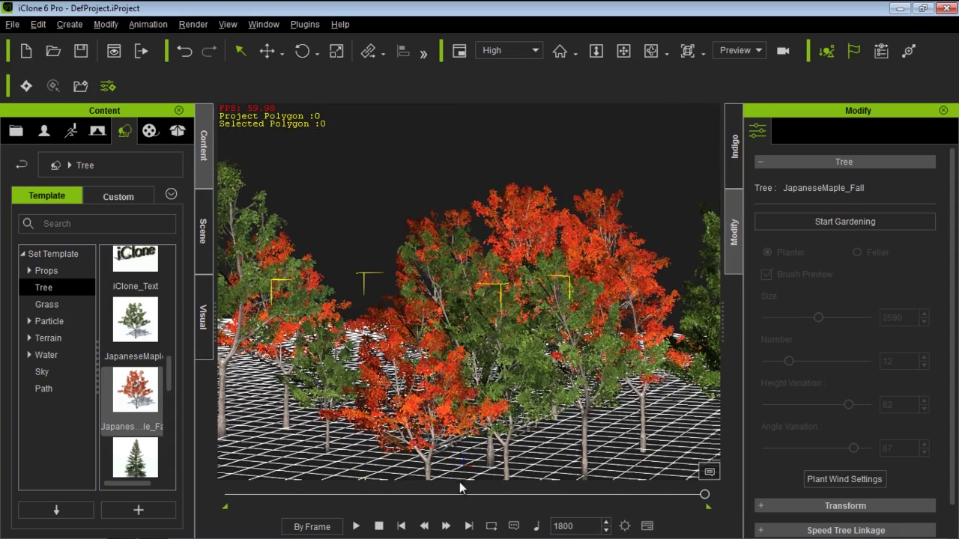
{"action": "left_click", "coordinate": [356, 526]}
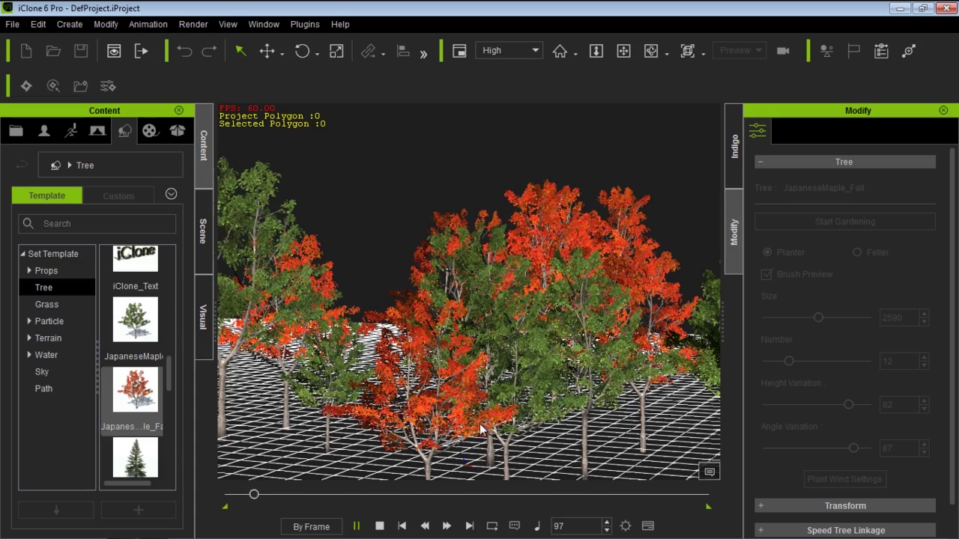
Step: Stop playback and unhide the Wind object under Plant Wind in the Scene panel
{"action": "right_click_drag", "start_coordinate": [481, 434], "coordinate": [321, 269]}
{"action": "left_click", "coordinate": [211, 228]}
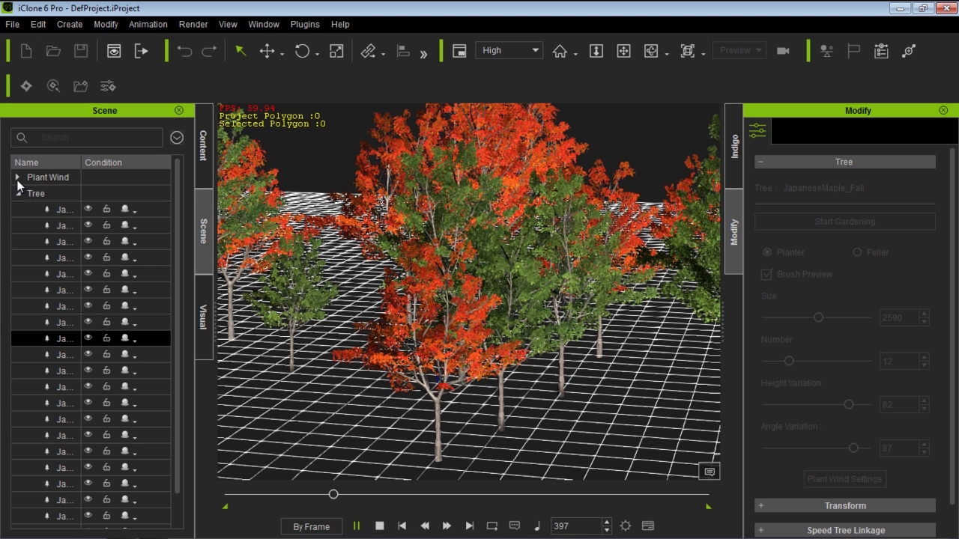
{"action": "key", "text": "space"}
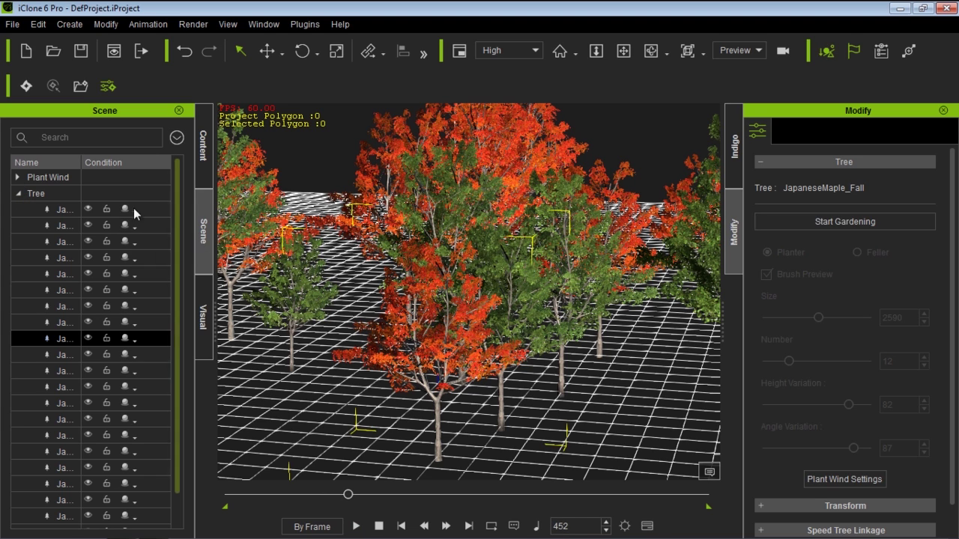
{"action": "left_click", "coordinate": [18, 177]}
{"action": "left_click", "coordinate": [56, 193]}
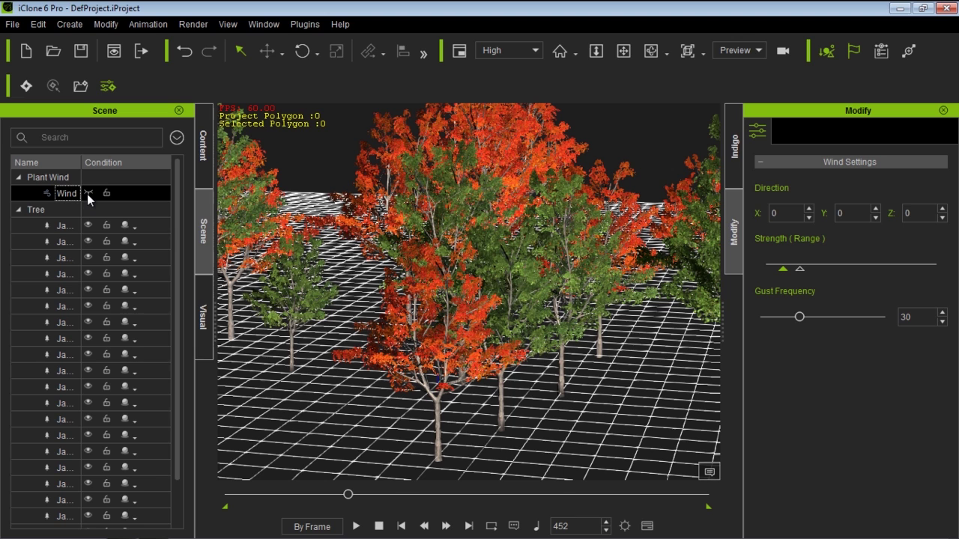
{"action": "left_click", "coordinate": [88, 193]}
Step: Scrub the timeline back to around frame 399
{"action": "left_click_drag", "start_coordinate": [349, 496], "coordinate": [288, 494]}
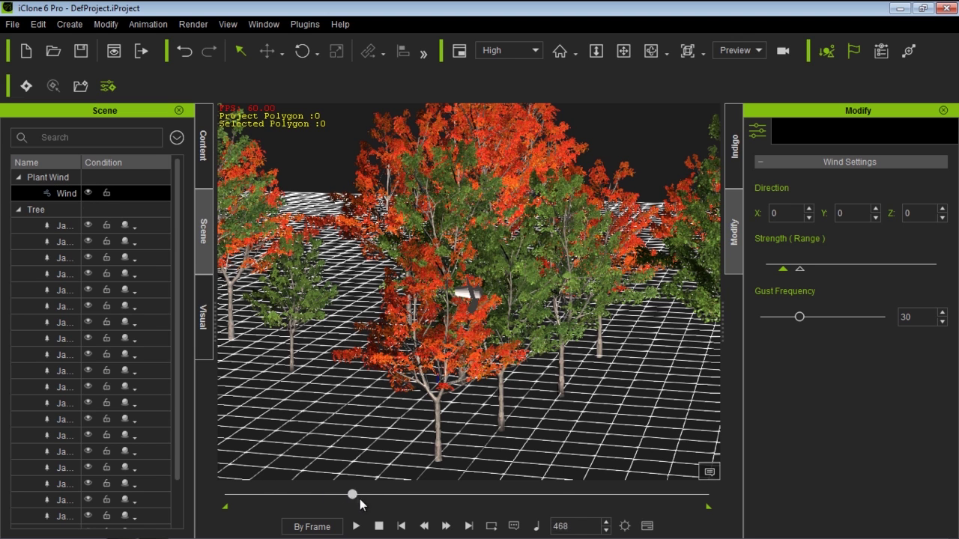
{"action": "left_click_drag", "start_coordinate": [448, 501], "coordinate": [373, 503]}
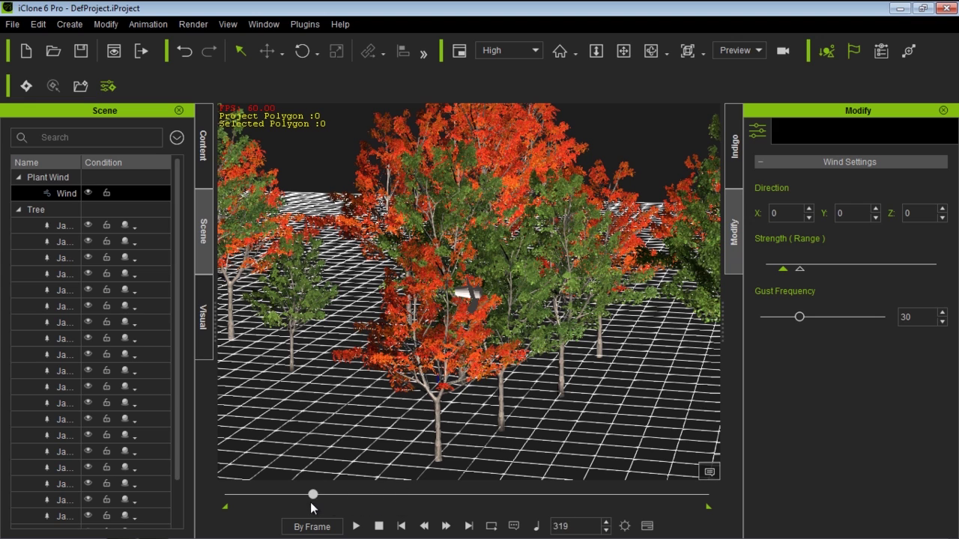
{"action": "left_click_drag", "start_coordinate": [312, 504], "coordinate": [232, 504]}
{"action": "left_click_drag", "start_coordinate": [305, 501], "coordinate": [335, 512]}
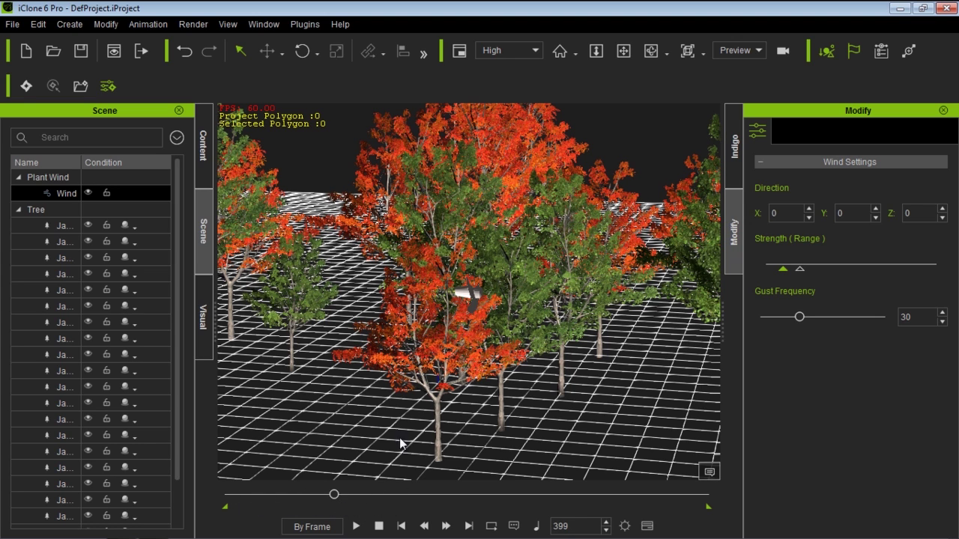
Step: Set the wind's Gust Frequency to 64 and Z direction to 180, then play
{"action": "left_click", "coordinate": [433, 397]}
{"action": "left_click", "coordinate": [850, 476]}
{"action": "left_click_drag", "start_coordinate": [799, 318], "coordinate": [839, 318]}
{"action": "type", "text": "180"}
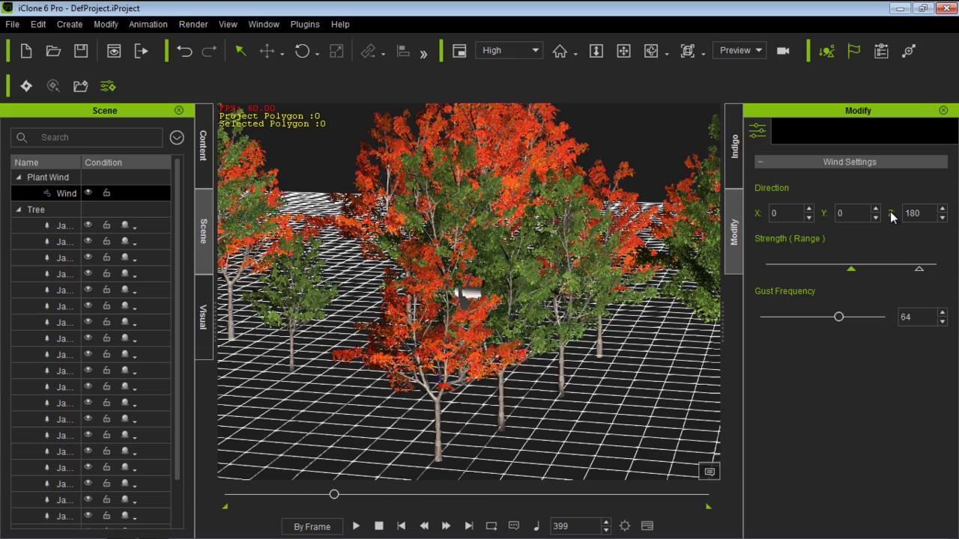
{"action": "right_click_drag", "start_coordinate": [390, 377], "coordinate": [531, 333]}
{"action": "left_click", "coordinate": [357, 526]}
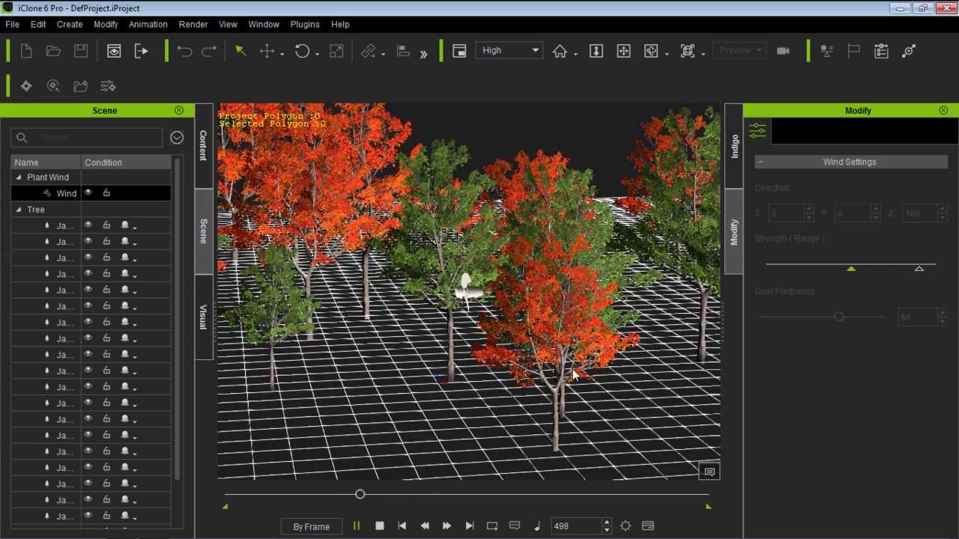
Step: Watch the maples sway from a low camera, then stop playback at frame 1 and reframe the forest
{"action": "right_click_drag", "start_coordinate": [588, 349], "coordinate": [586, 331]}
{"action": "scroll", "coordinate": [587, 331], "scroll_direction": "up", "scroll_amount": 3}
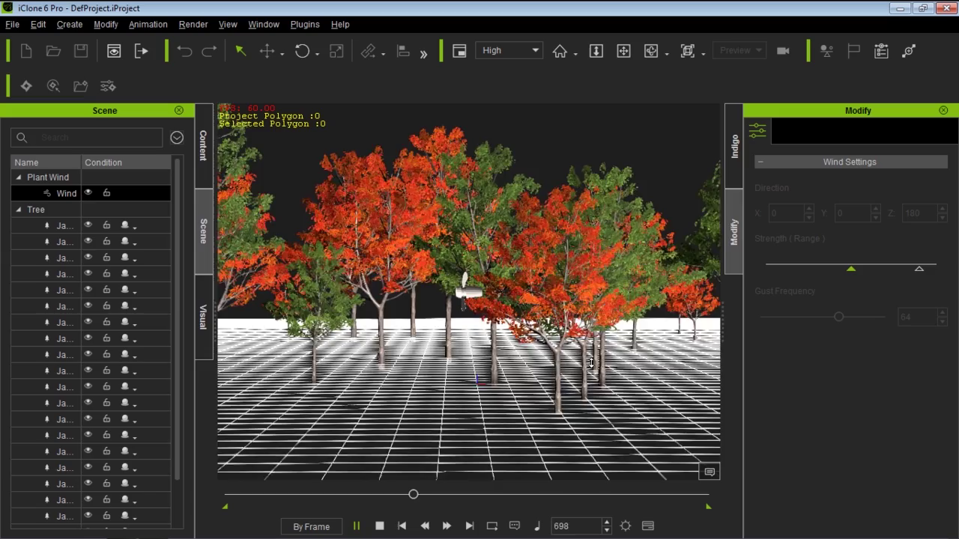
{"action": "right_click_drag", "start_coordinate": [586, 331], "coordinate": [567, 334]}
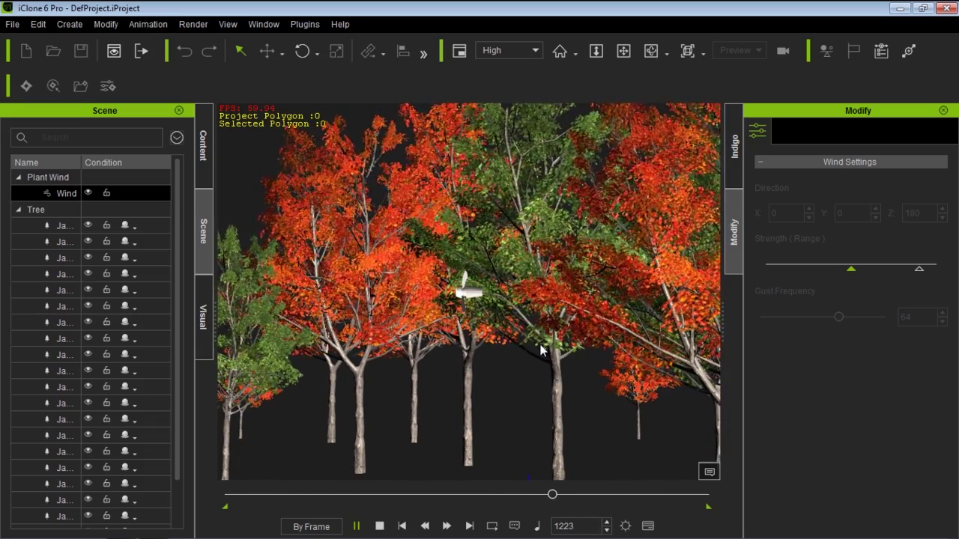
{"action": "left_click", "coordinate": [379, 526]}
{"action": "right_click_drag", "start_coordinate": [563, 250], "coordinate": [575, 277]}
{"action": "right_click_drag", "start_coordinate": [576, 233], "coordinate": [584, 288]}
{"action": "right_click_drag", "start_coordinate": [577, 350], "coordinate": [588, 330]}
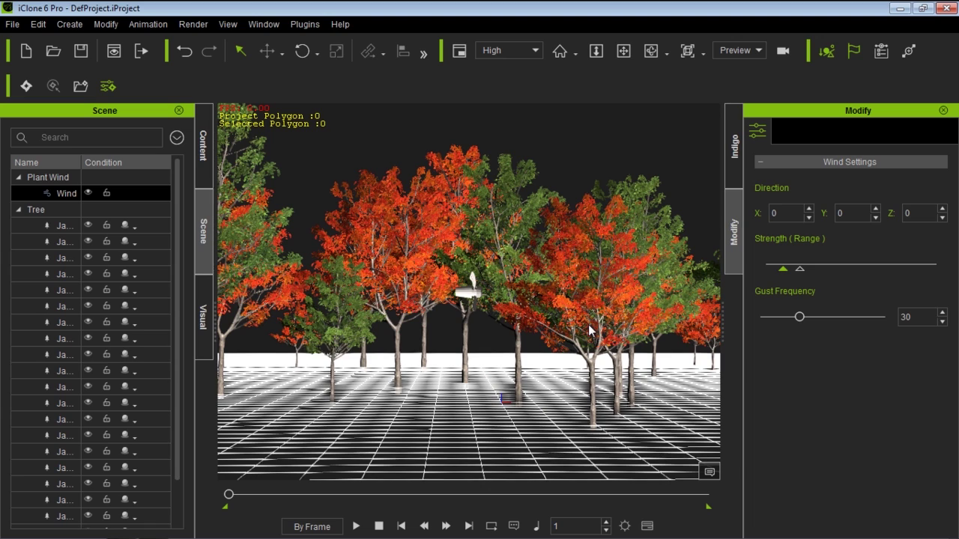